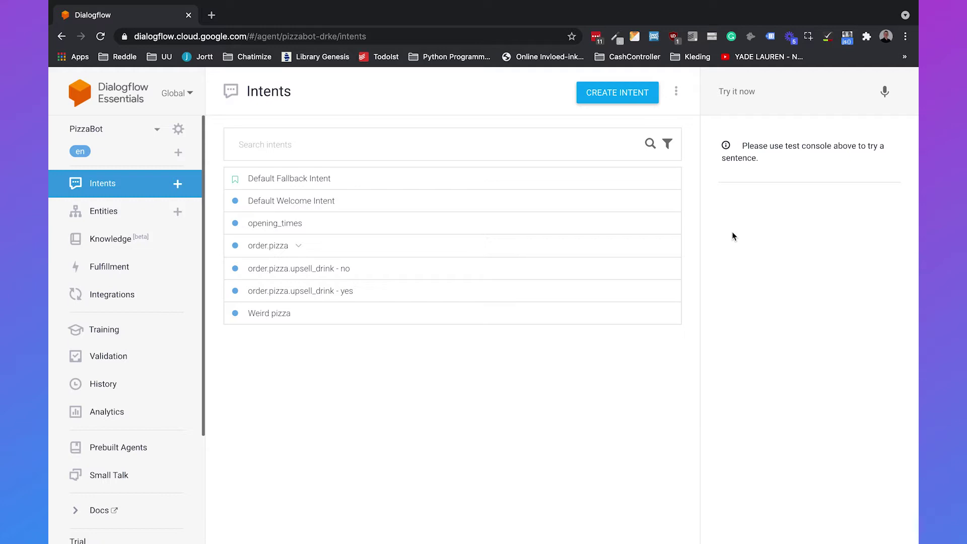
# - Enable the Dialogflow Messenger integration for PizzaBot on the Draft environment from Integrations
pyautogui.click(126, 296)
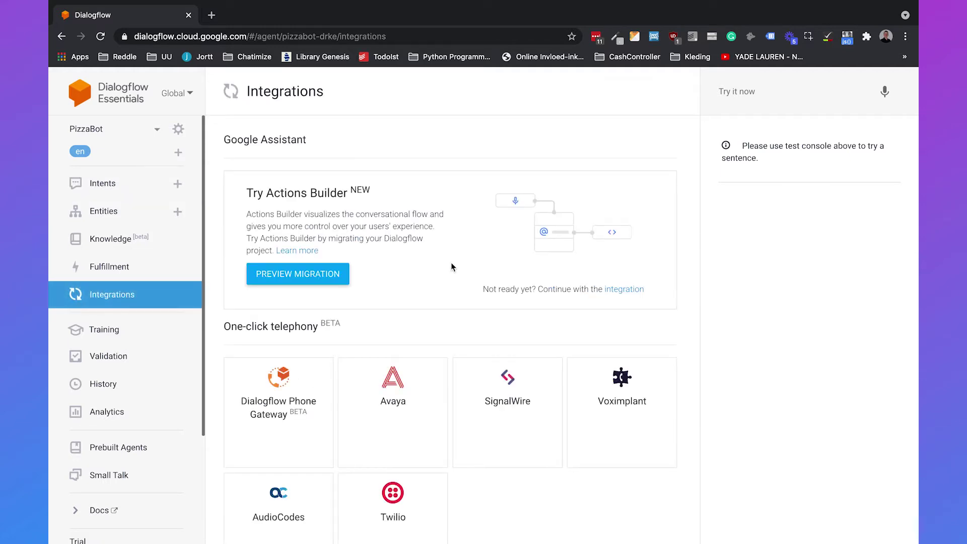
pyautogui.scroll(-8, 451, 267)
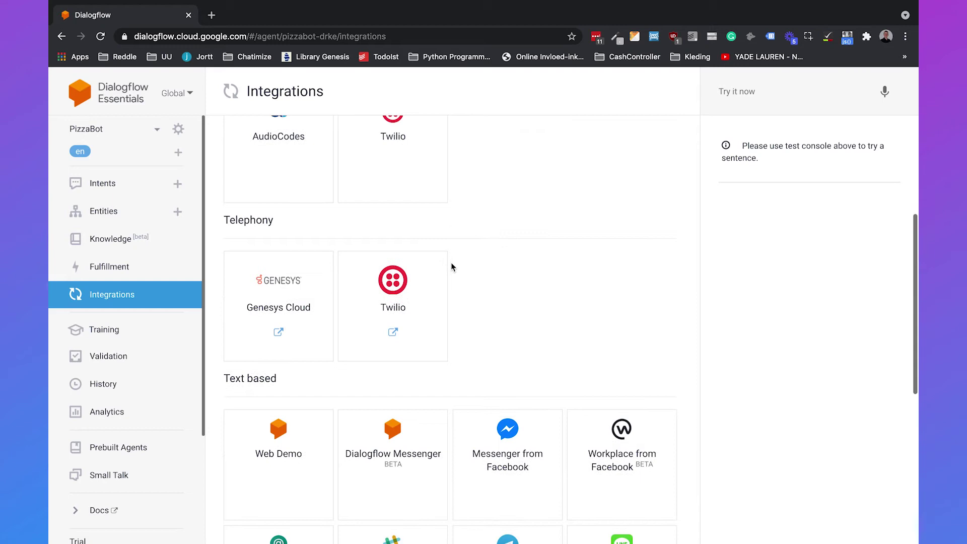
pyautogui.scroll(-2, 451, 267)
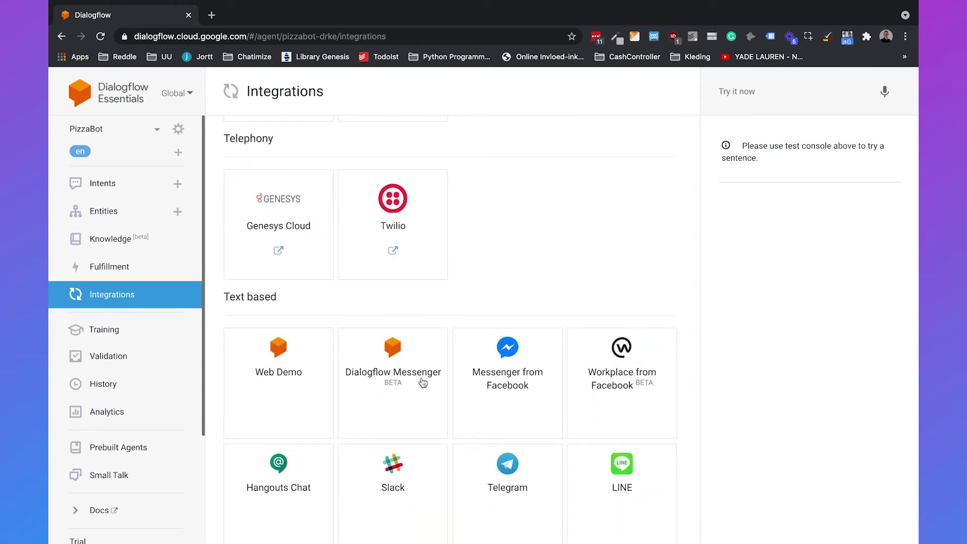
pyautogui.click(421, 382)
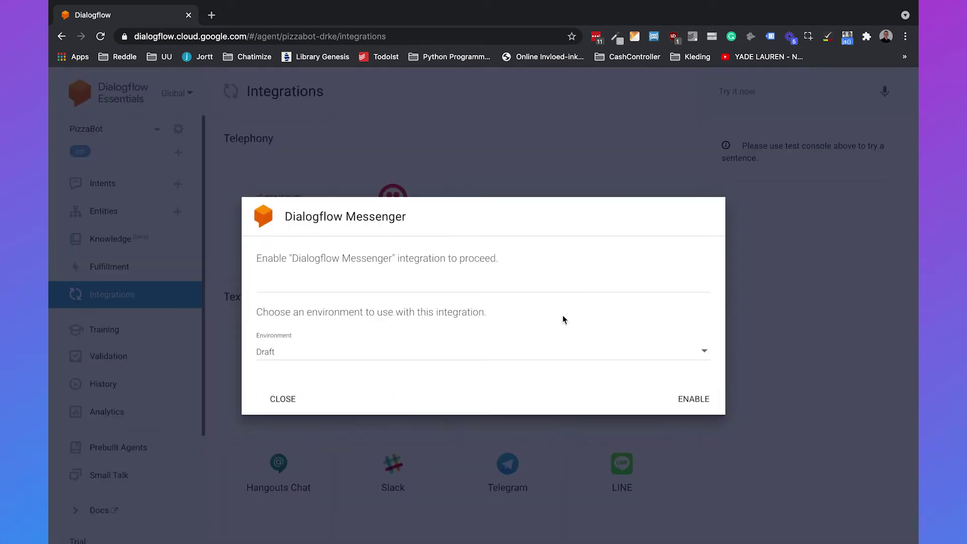
pyautogui.click(686, 398)
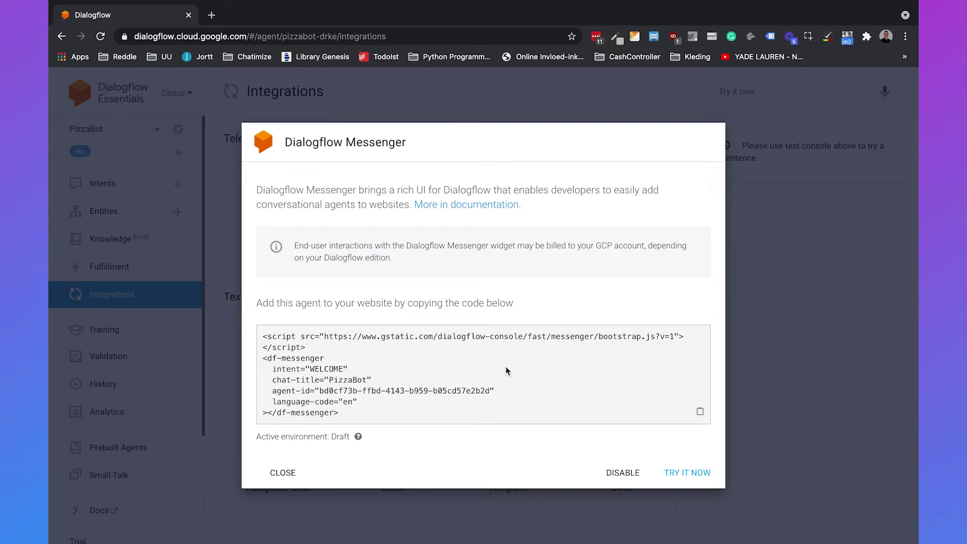
# - Copy the messenger embed code and load chatimize.com/mm/wp-admin in a new tab
pyautogui.click(699, 410)
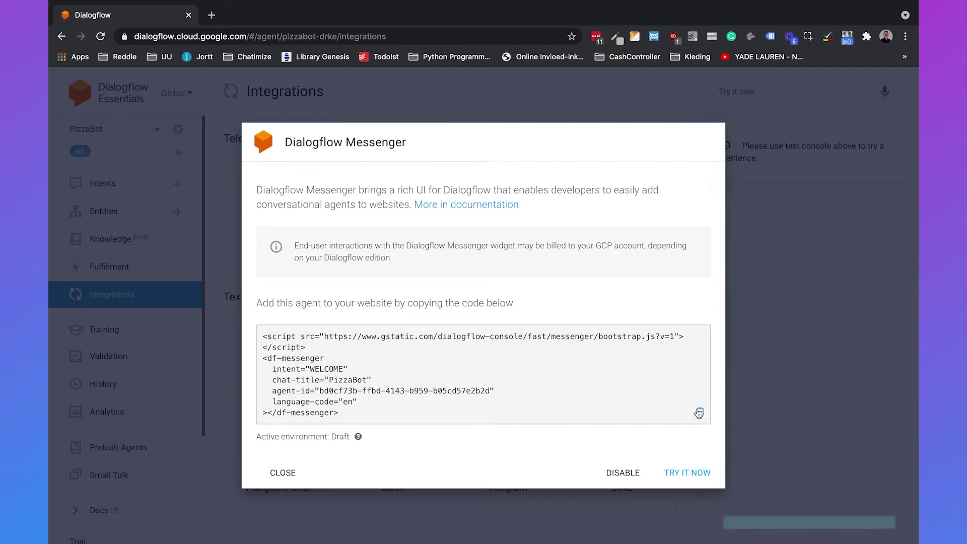
pyautogui.click(212, 15)
pyautogui.write('chatimize.com/mm/')
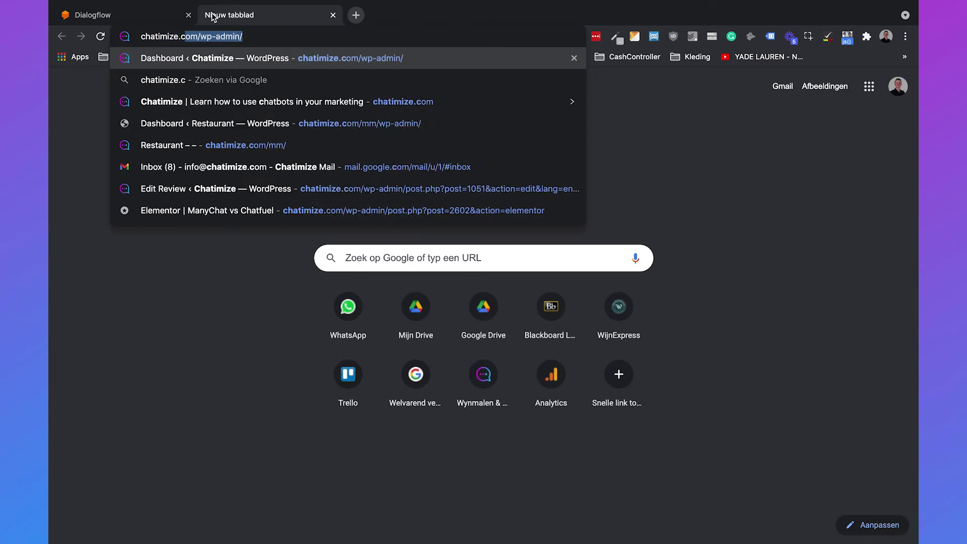
pyautogui.write('wp-admin')
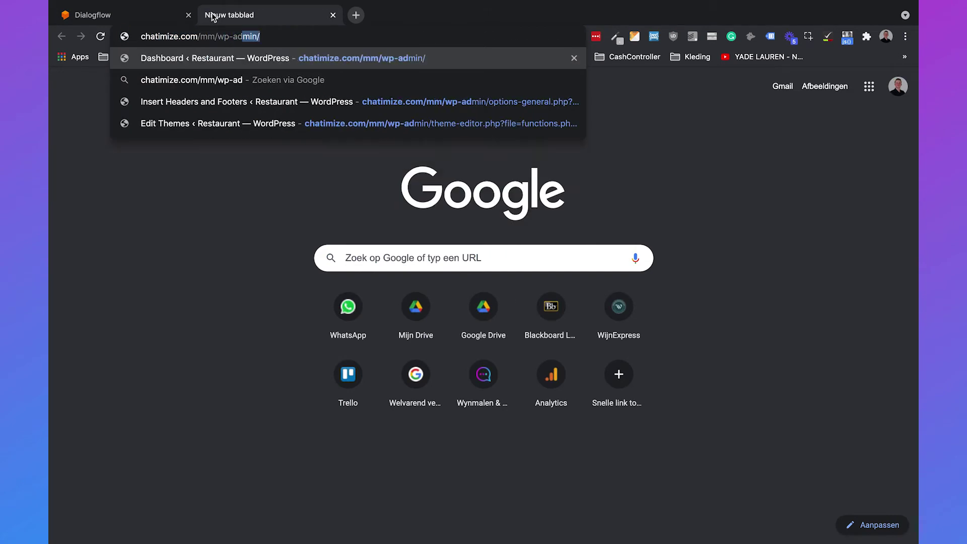
pyautogui.press('Return')
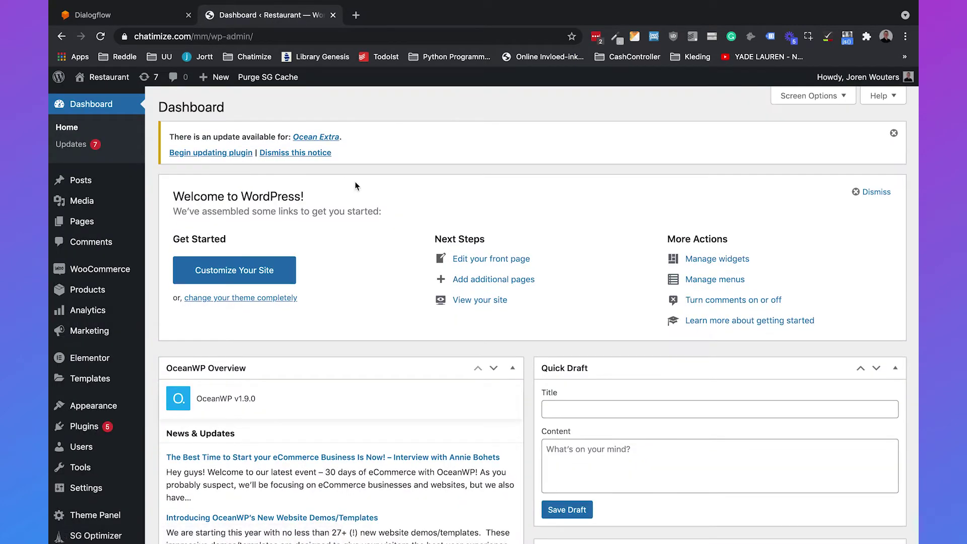
# - Search Plugins > Add New for 'insert headers and footers' and install the WPBeginner plugin
pyautogui.moveTo(125, 423)
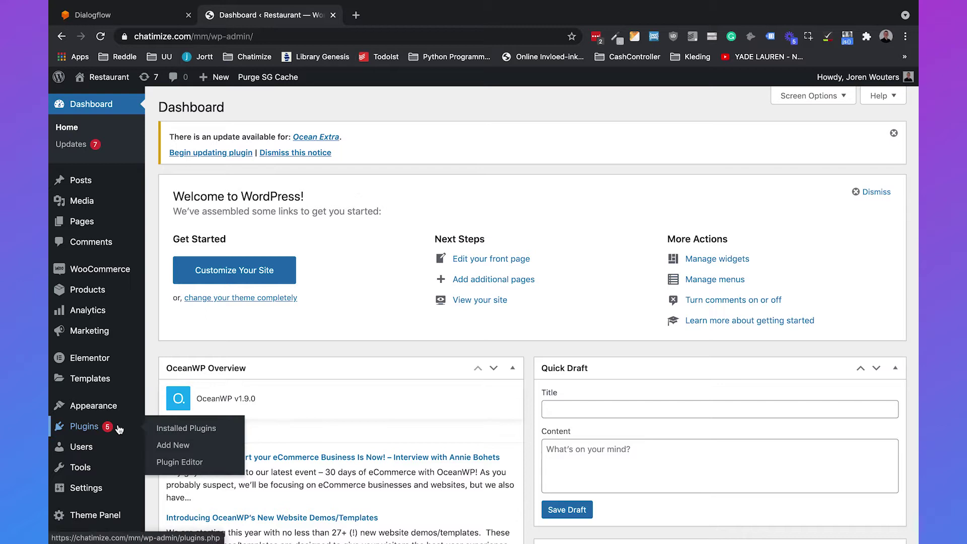
pyautogui.click(170, 448)
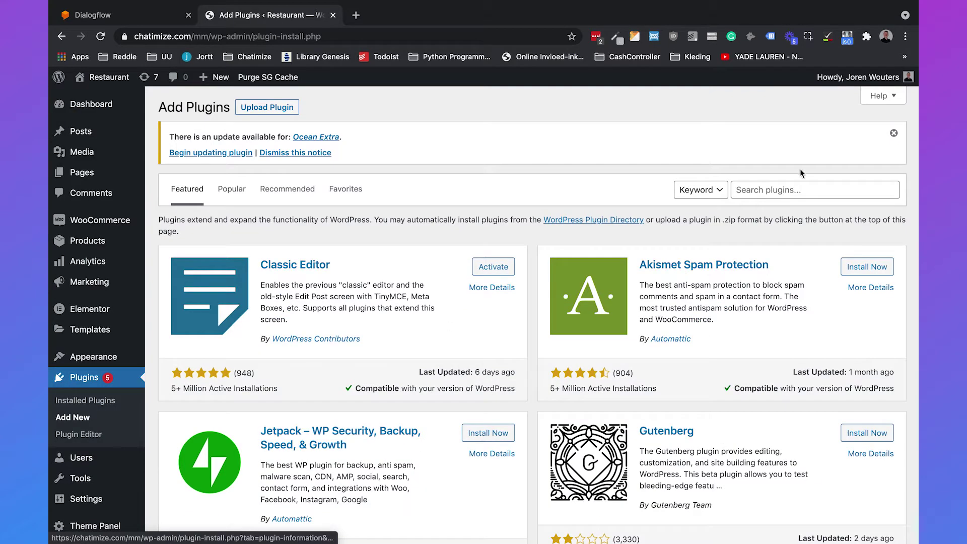
pyautogui.click(793, 185)
pyautogui.write('insert headers and fo')
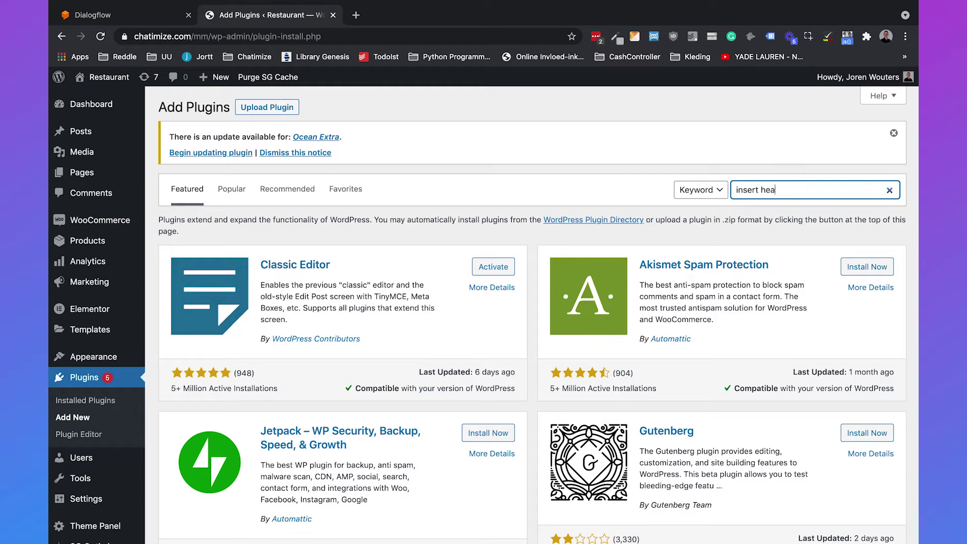
pyautogui.write('oters')
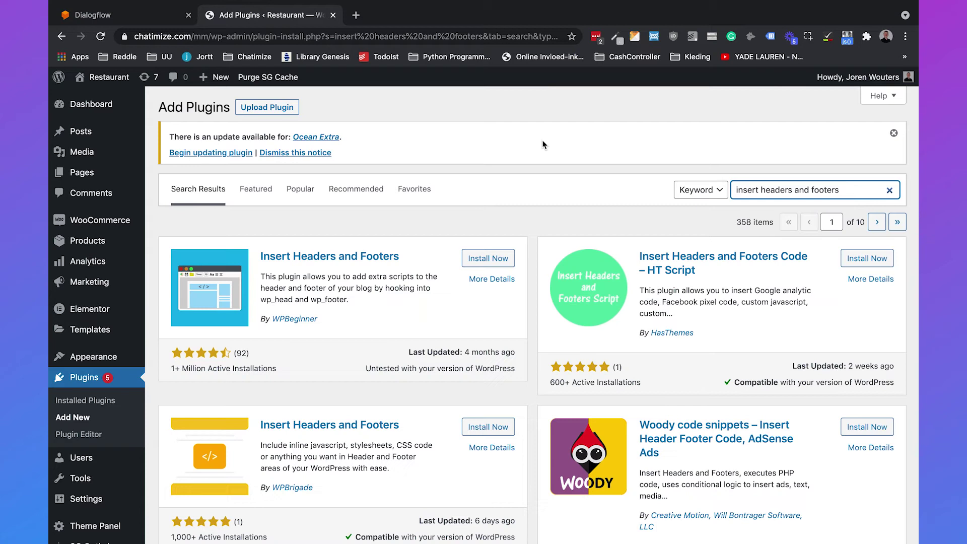
pyautogui.click(478, 260)
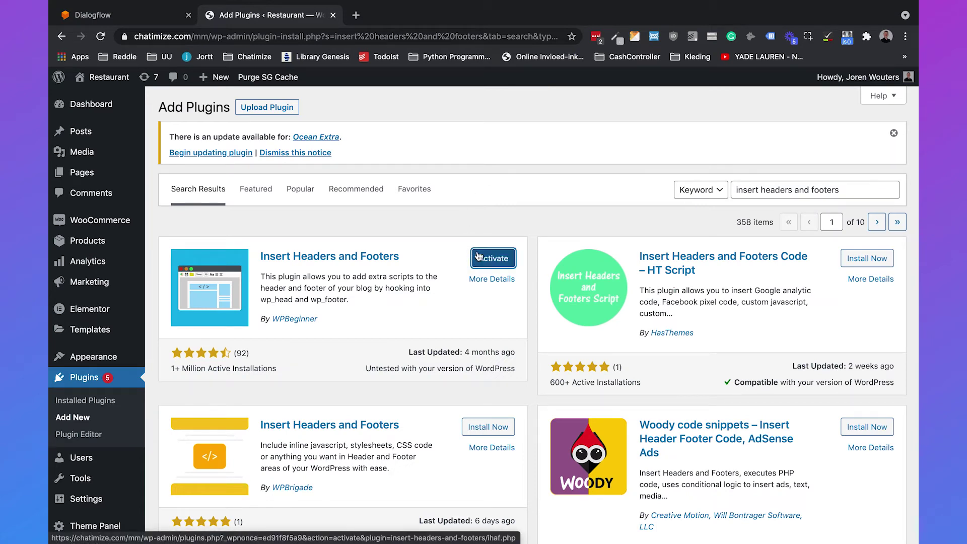
# - Activate Insert Headers and Footers and save the pasted messenger code in Scripts in Header
pyautogui.click(481, 261)
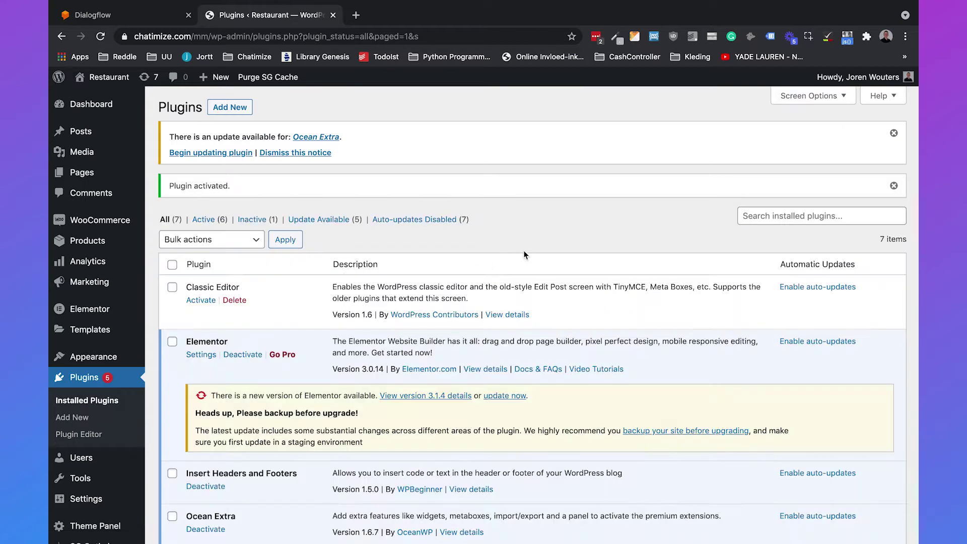
pyautogui.scroll(-1, 475, 360)
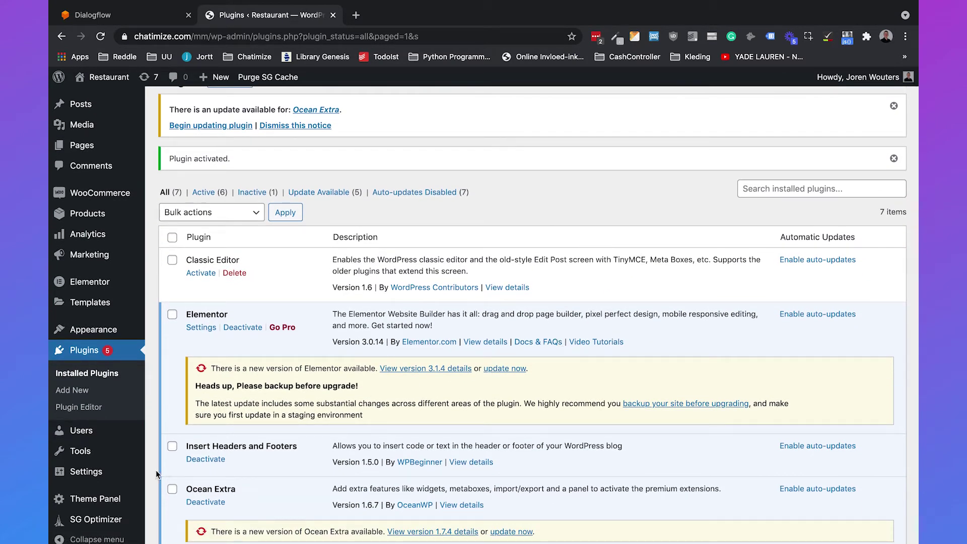
pyautogui.moveTo(121, 473)
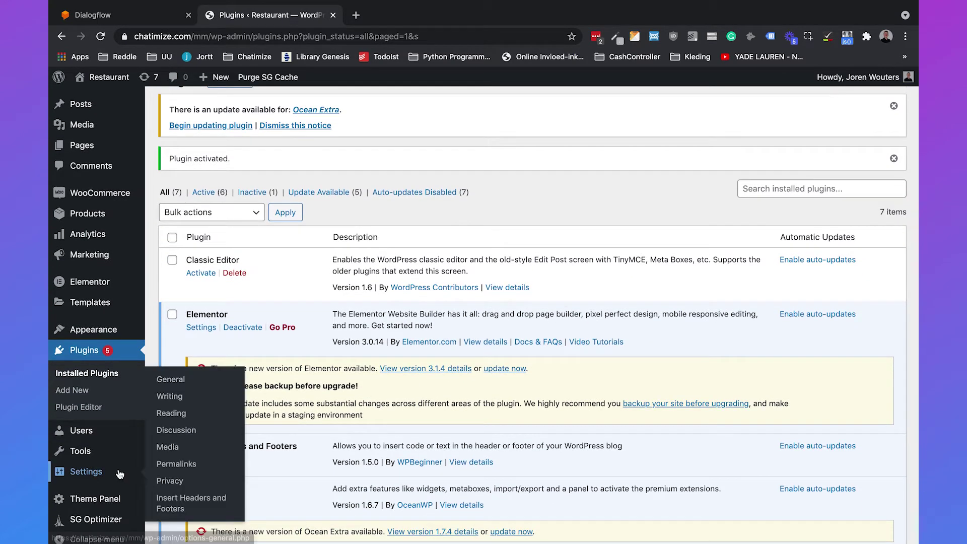
pyautogui.click(199, 498)
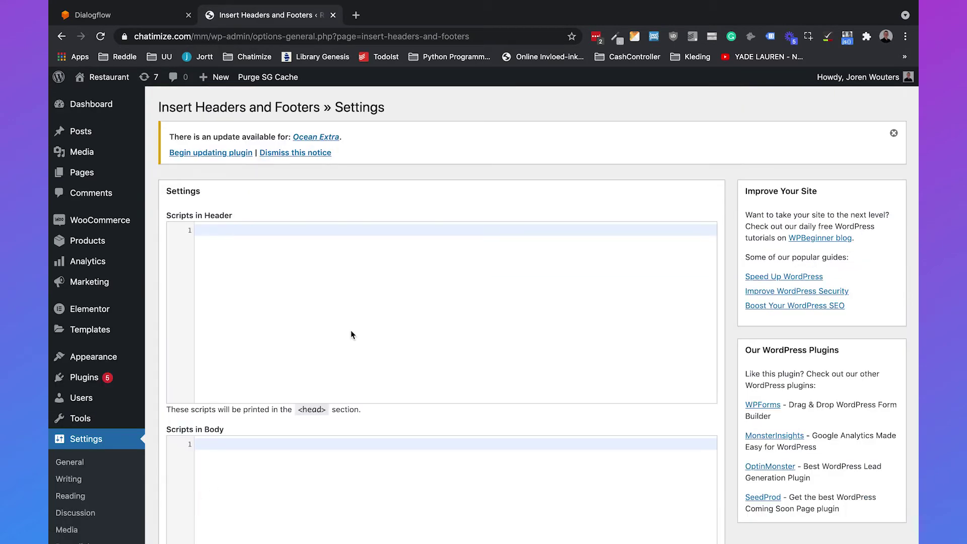
pyautogui.click(198, 211)
pyautogui.press('super+v')
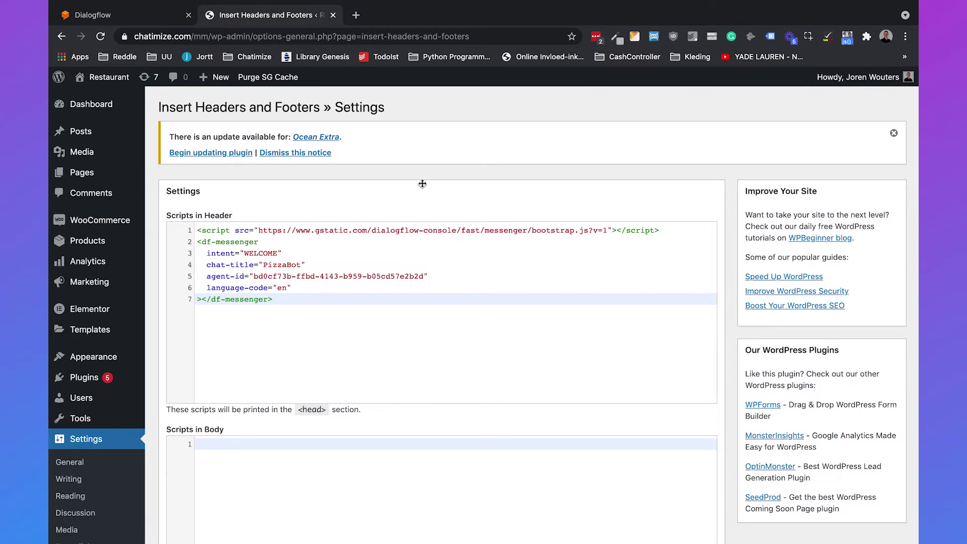
pyautogui.scroll(-8, 422, 183)
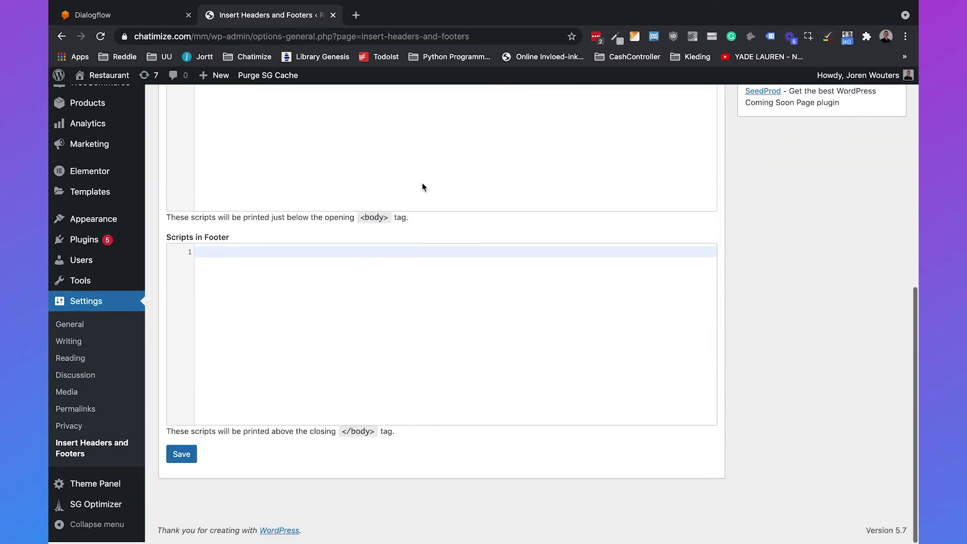
pyautogui.click(183, 456)
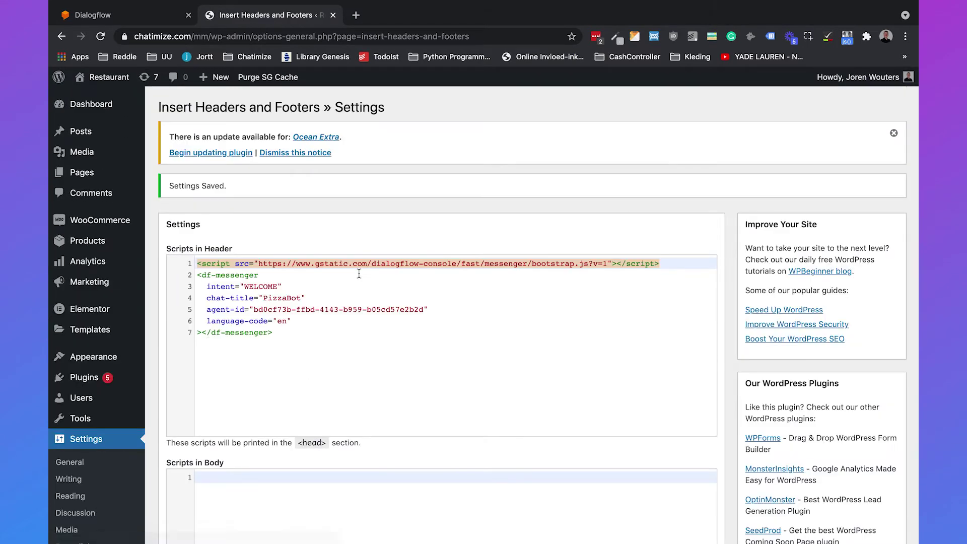
# - Open the live Restaurant site in a new tab and open the PizzaBot chat window
pyautogui.keyDown('super'); pyautogui.click(88, 95); pyautogui.keyUp('super')
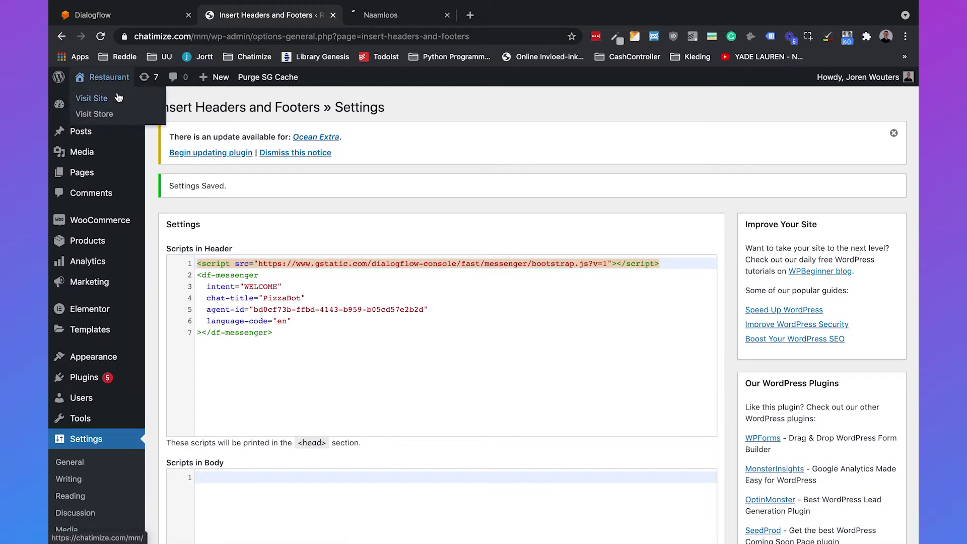
pyautogui.click(412, 17)
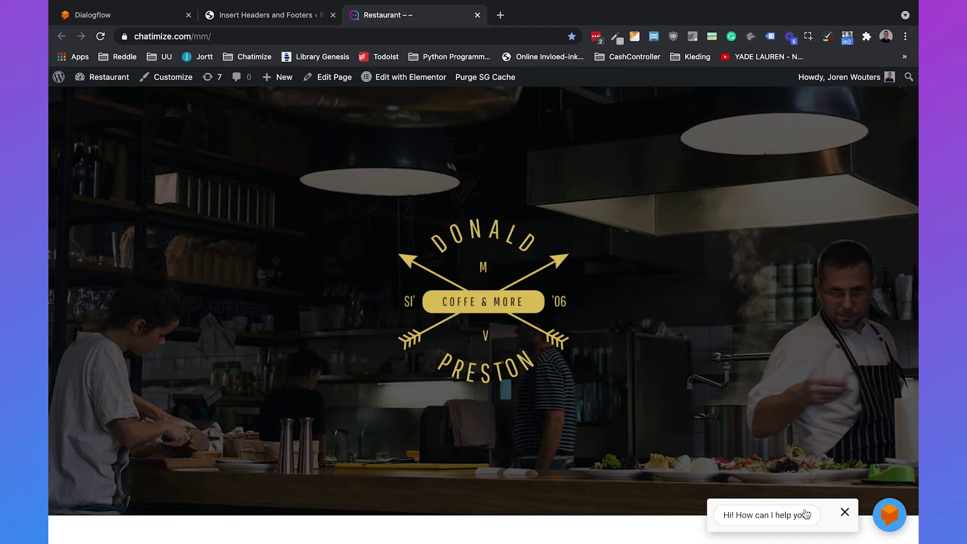
pyautogui.click(766, 519)
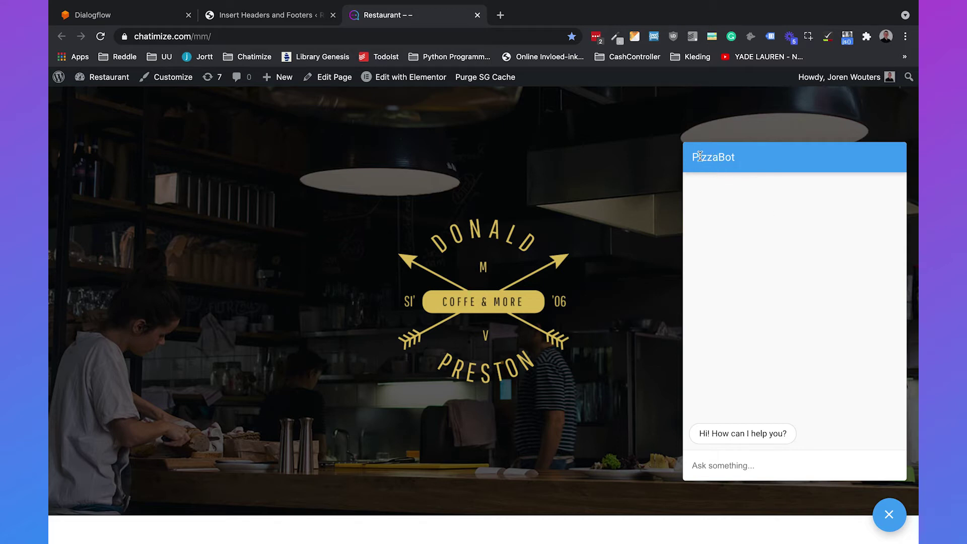
# - Change the chat title to 'Chatimize PizzaBot' and close the chat panel on the live site
pyautogui.click(272, 17)
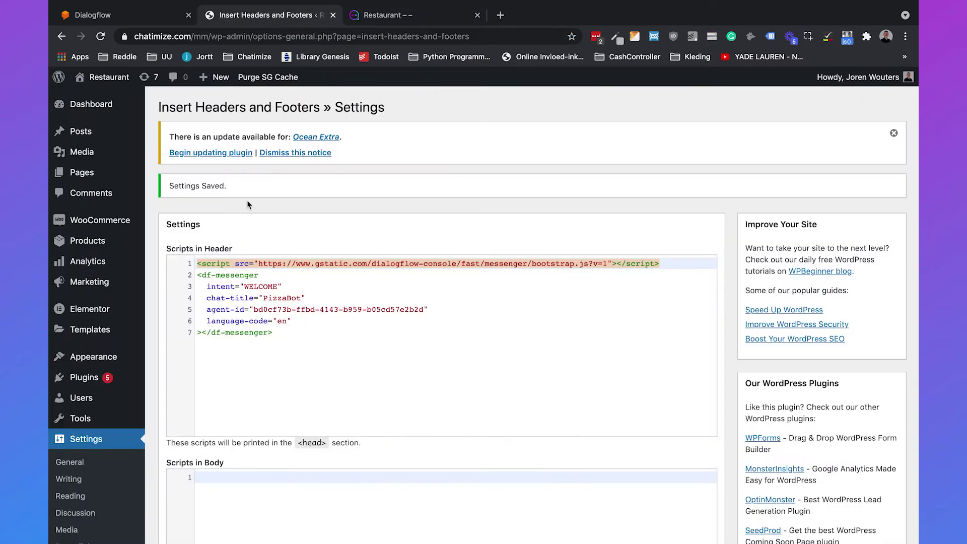
pyautogui.click(274, 299)
pyautogui.doubleClick(275, 299)
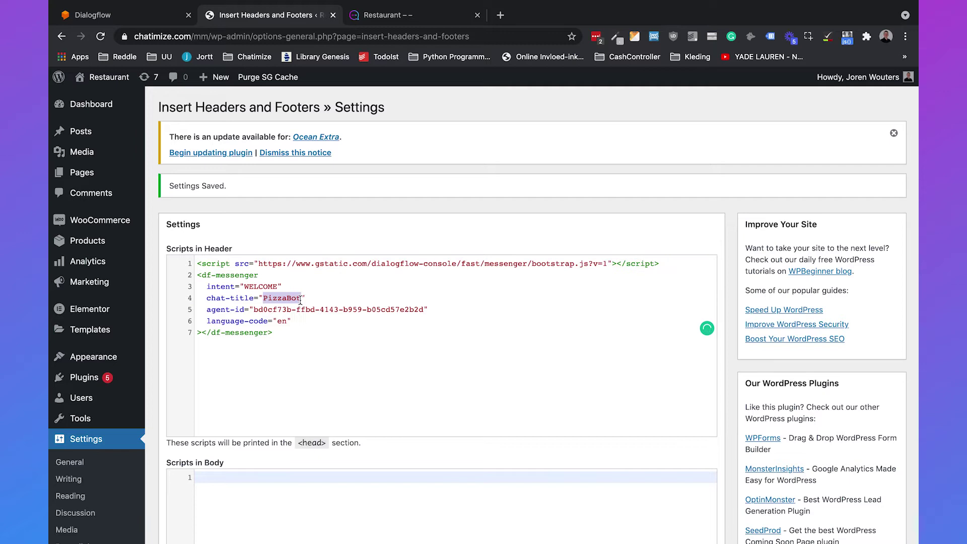
pyautogui.write('Chatimi')
pyautogui.write('ze PizzaBot')
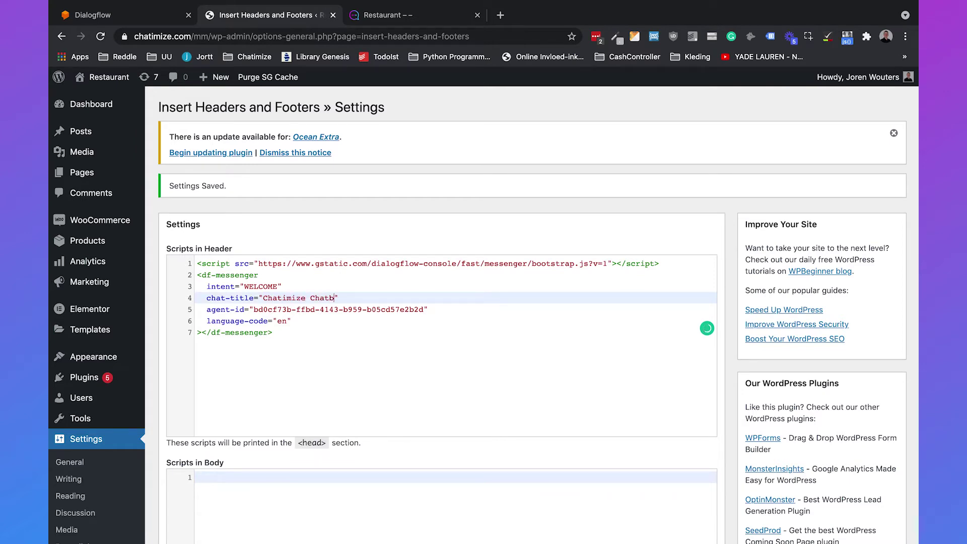
pyautogui.click(407, 18)
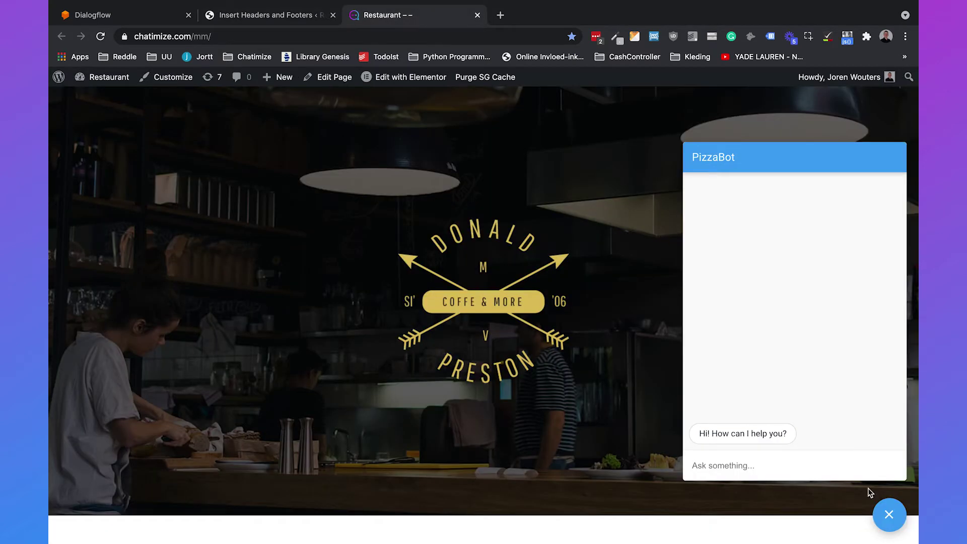
pyautogui.click(889, 514)
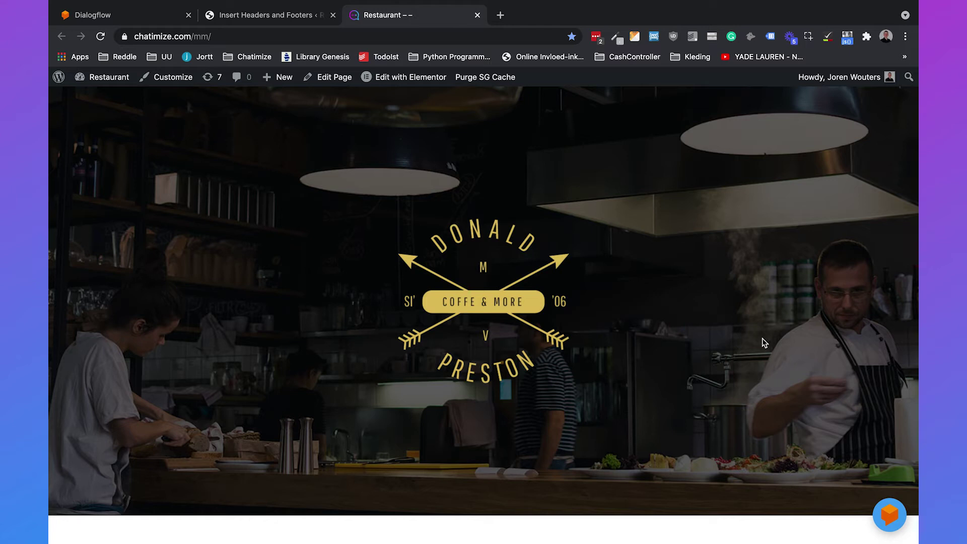
# - Add expand="true" to the df-messenger tag and save the header scripts
pyautogui.click(277, 19)
pyautogui.click(320, 319)
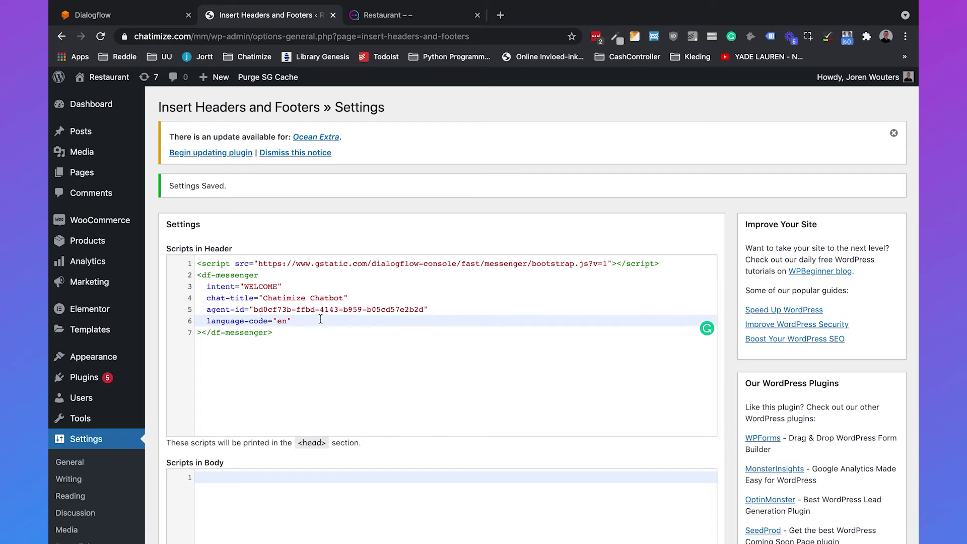
pyautogui.press('Return')
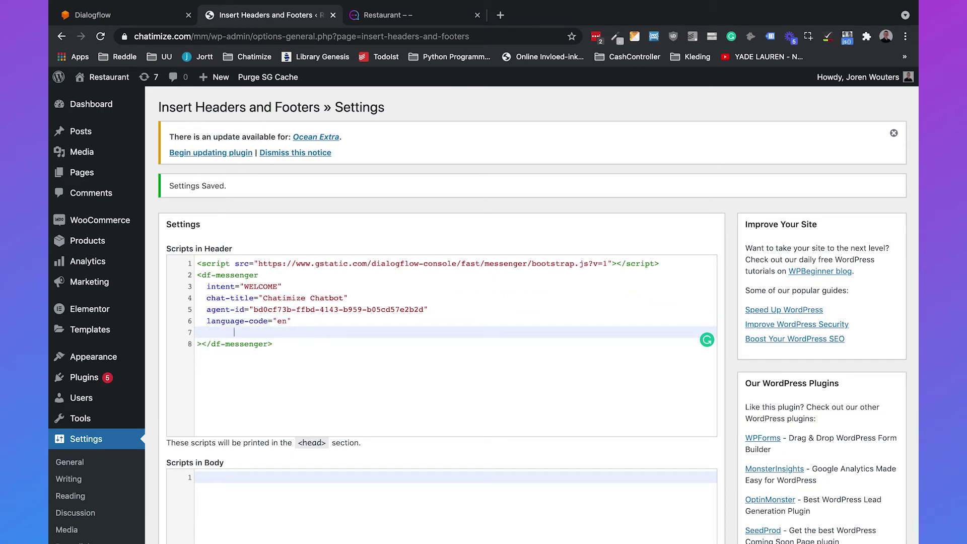
pyautogui.write('expand="true')
pyautogui.scroll(-9, 365, 191)
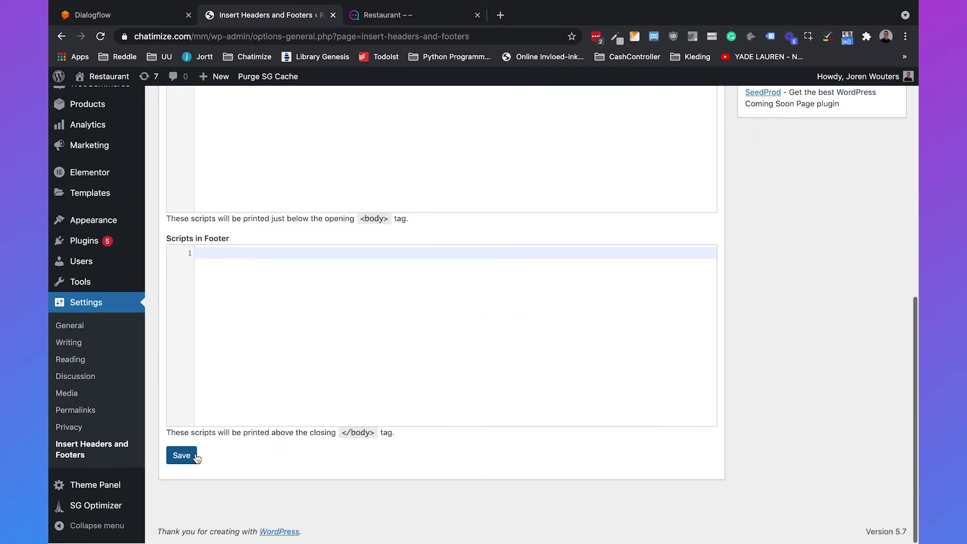
pyautogui.click(196, 457)
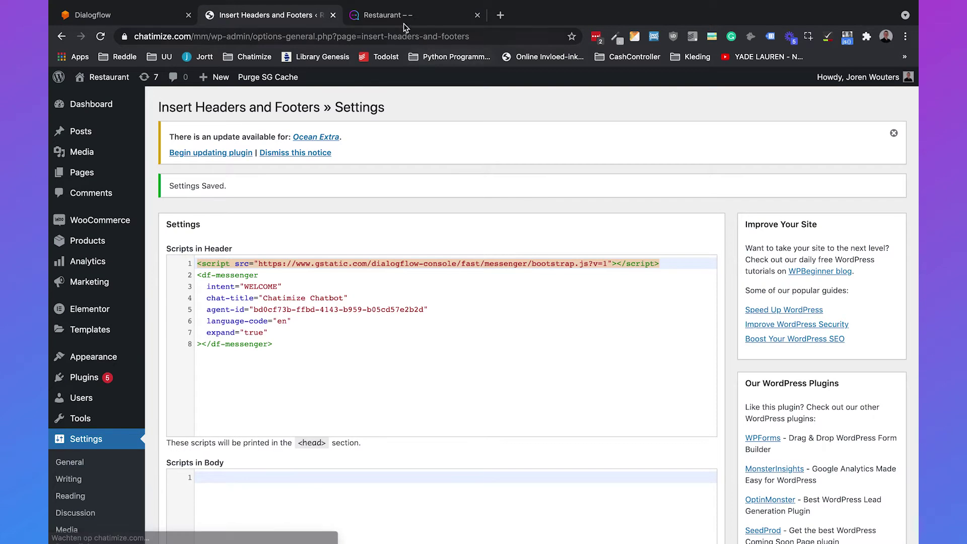
# - Switch to the Restaurant homepage to see the chatbot opened expanded with its greeting
pyautogui.click(403, 16)
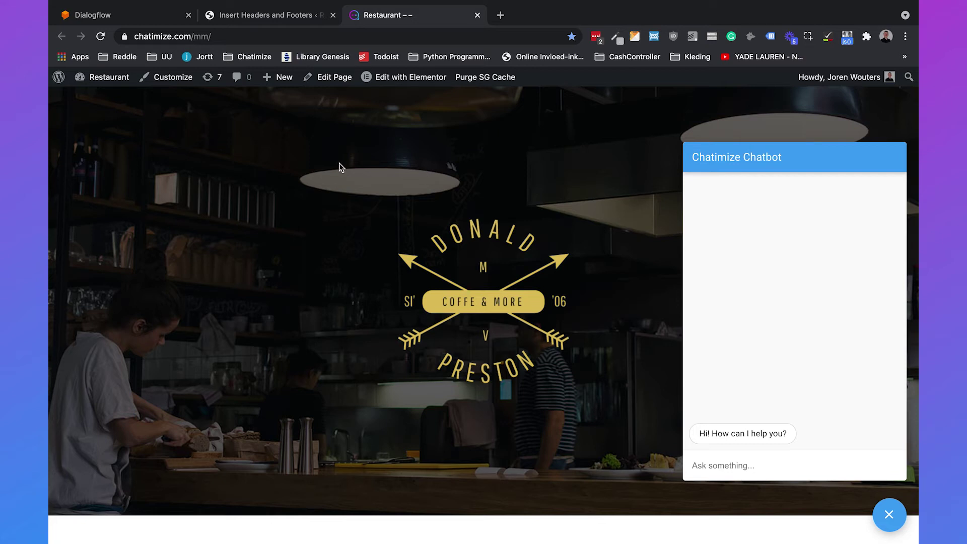
# - Close the Messenger code dialog in Dialogflow and open the order.pizza intent
pyautogui.click(150, 19)
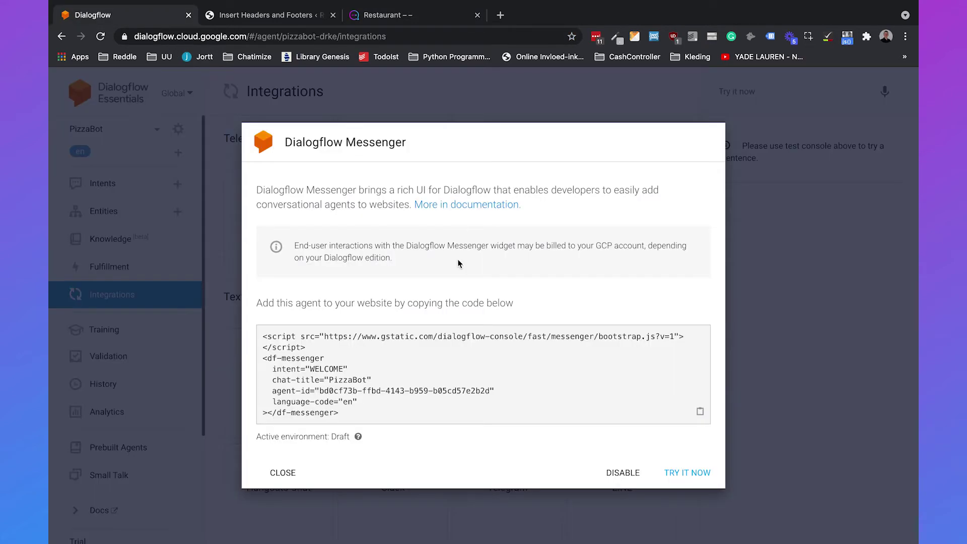
pyautogui.click(283, 474)
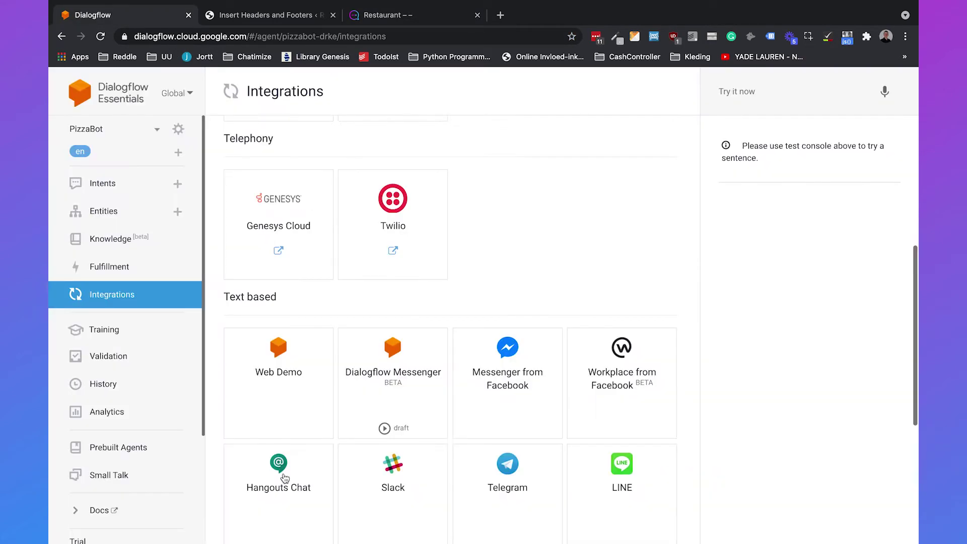
pyautogui.click(128, 194)
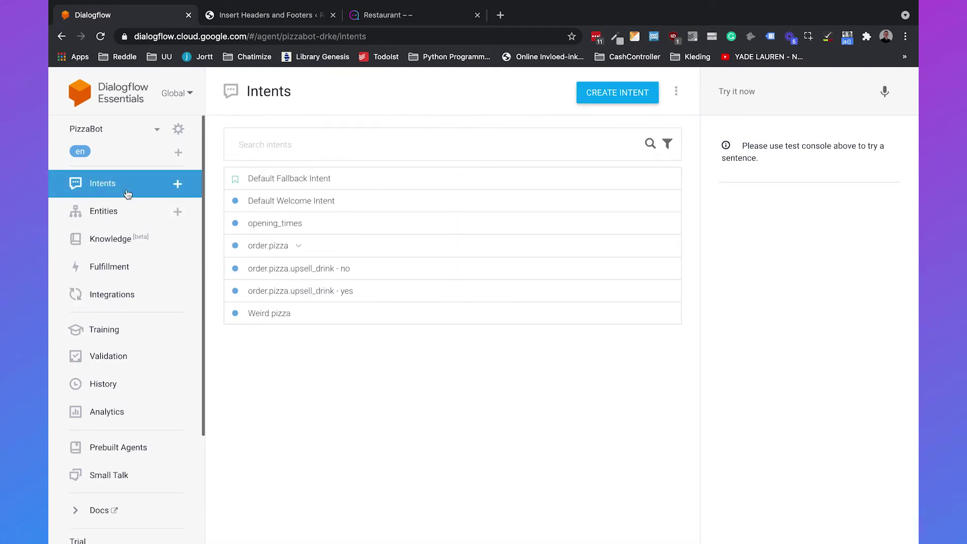
pyautogui.click(283, 249)
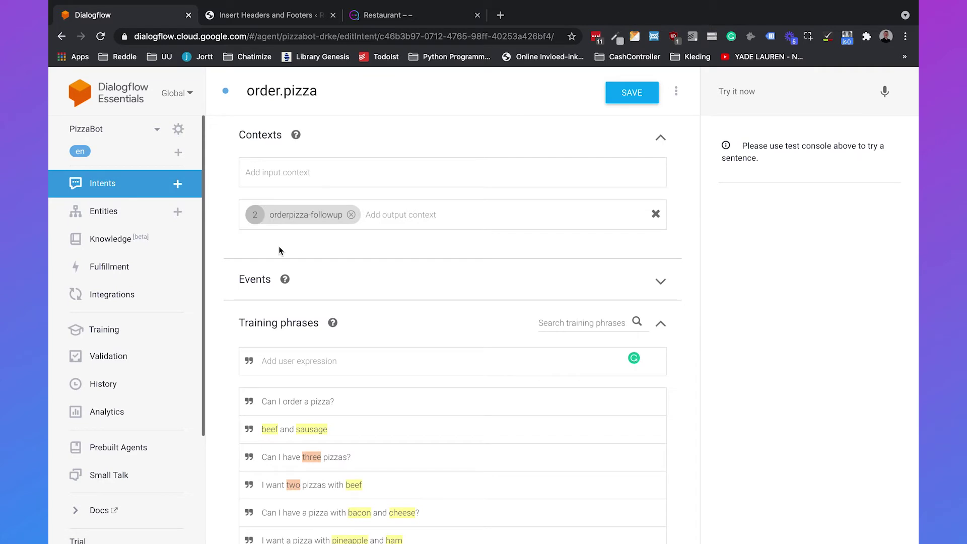
# - Add the event order_pizza under Events and save the intent
pyautogui.click(367, 280)
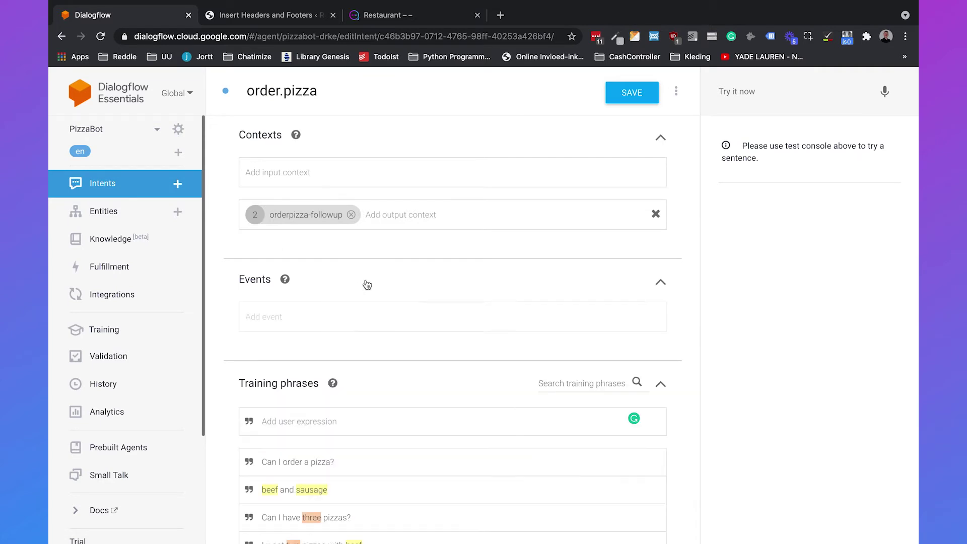
pyautogui.click(328, 320)
pyautogui.write('order_pizza')
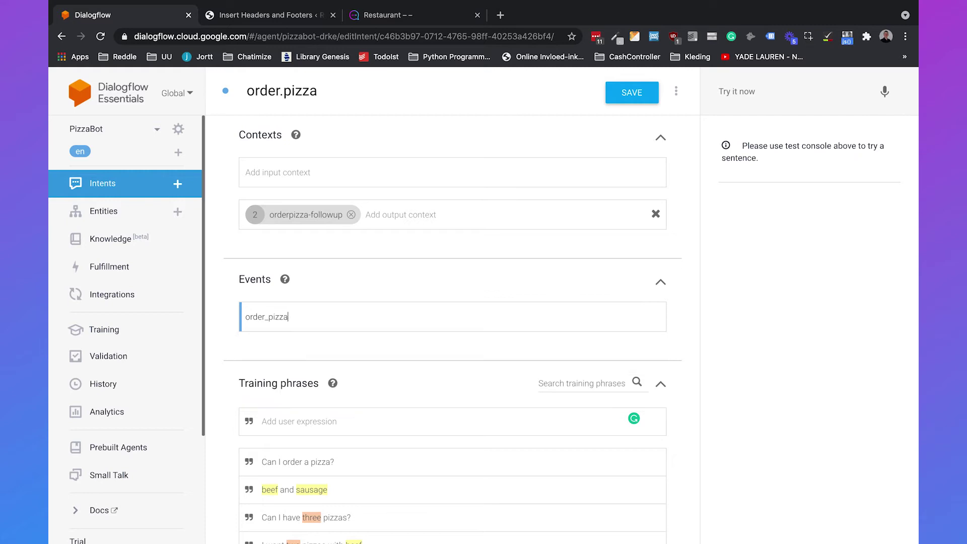
pyautogui.press('Return')
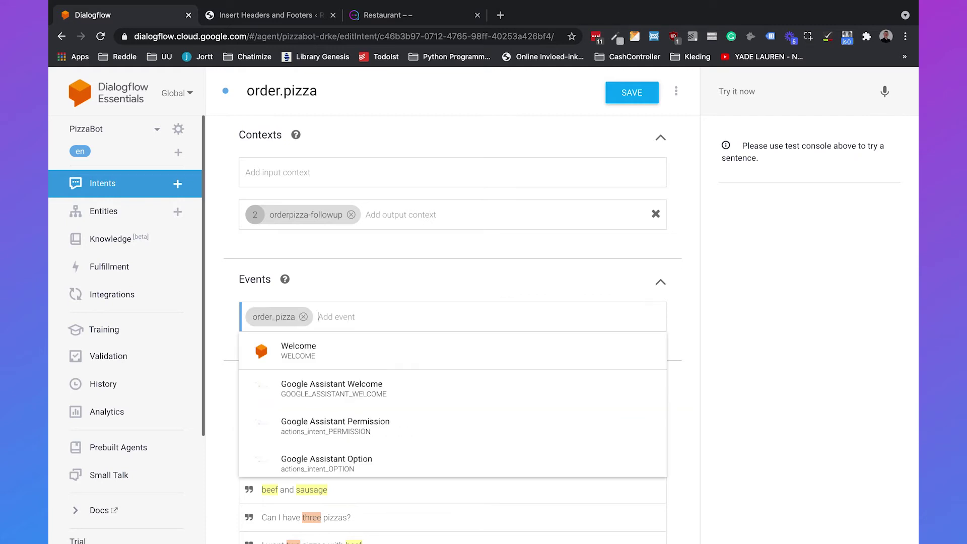
pyautogui.click(754, 304)
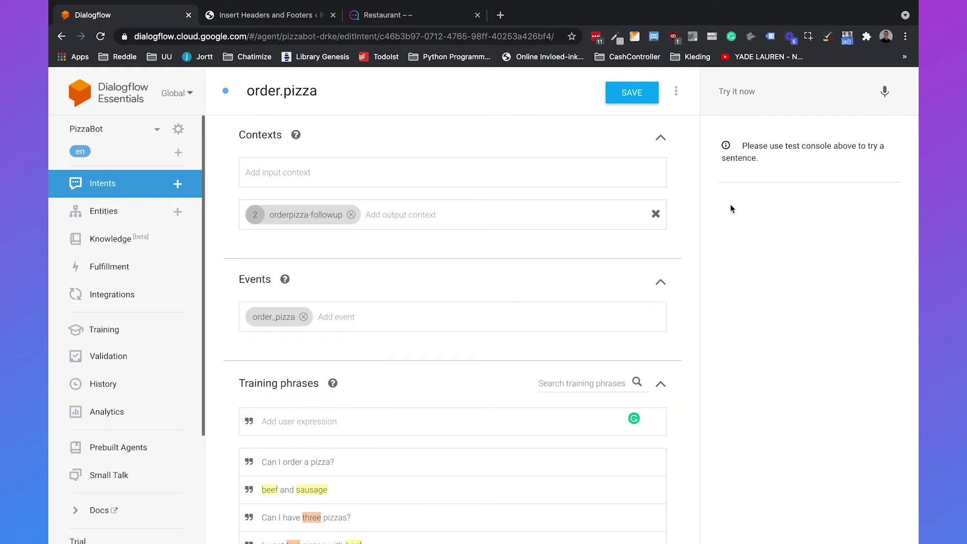
pyautogui.click(629, 93)
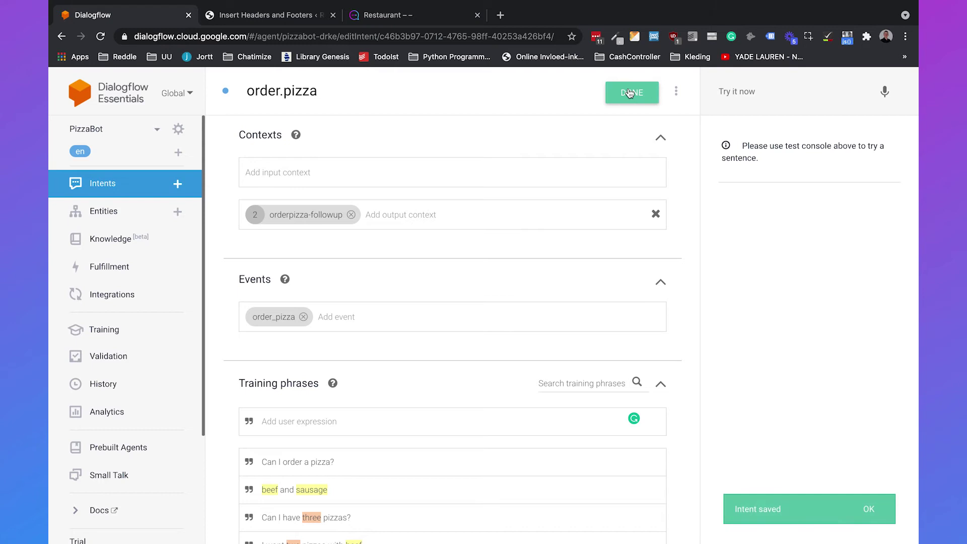
# - Replace the header script's intent WELCOME with order_pizza and save the settings
pyautogui.click(263, 18)
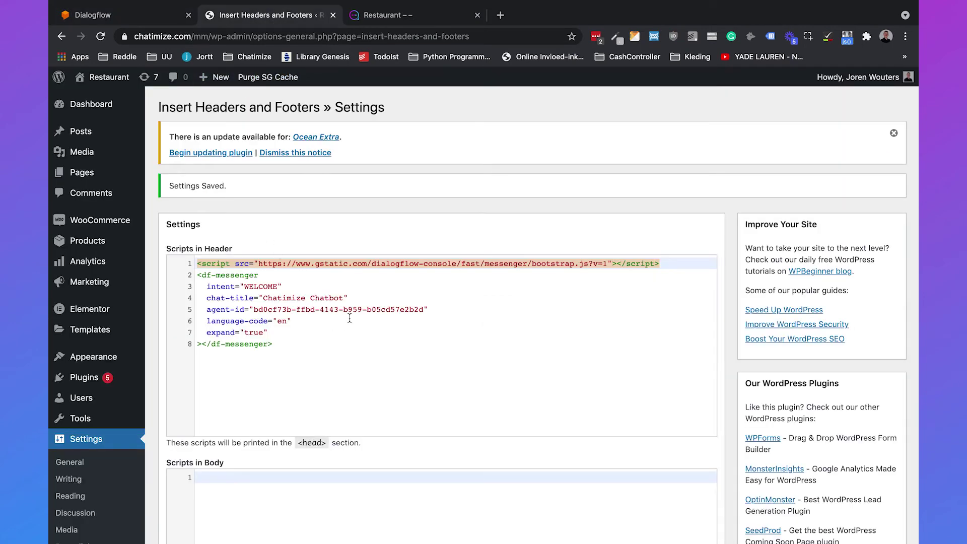
pyautogui.click(278, 289)
pyautogui.press('BackSpace')
pyautogui.press('BackSpace')
pyautogui.press('BackSpace')
pyautogui.press('BackSpace')
pyautogui.press('BackSpace')
pyautogui.press('BackSpace')
pyautogui.press('BackSpace')
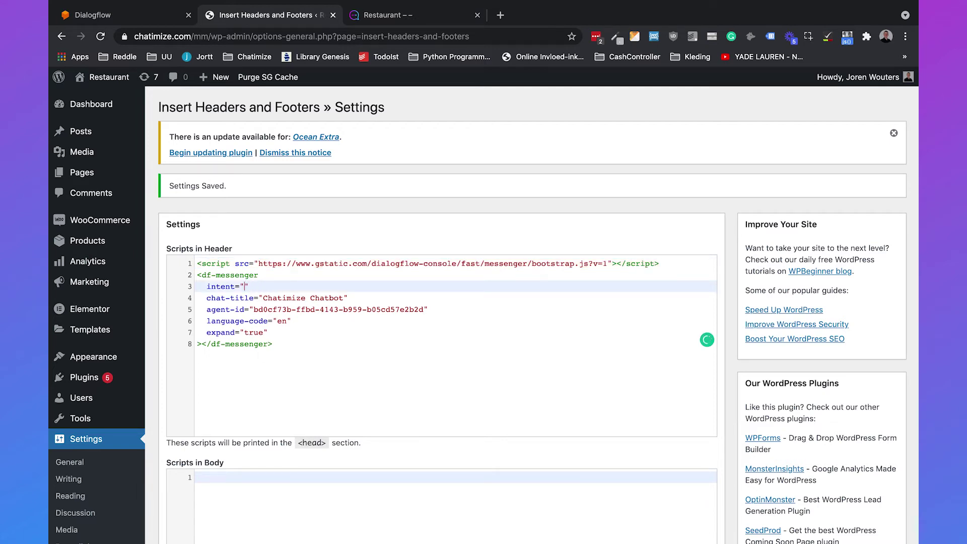
pyautogui.write('order_pizza')
pyautogui.scroll(-9, 301, 210)
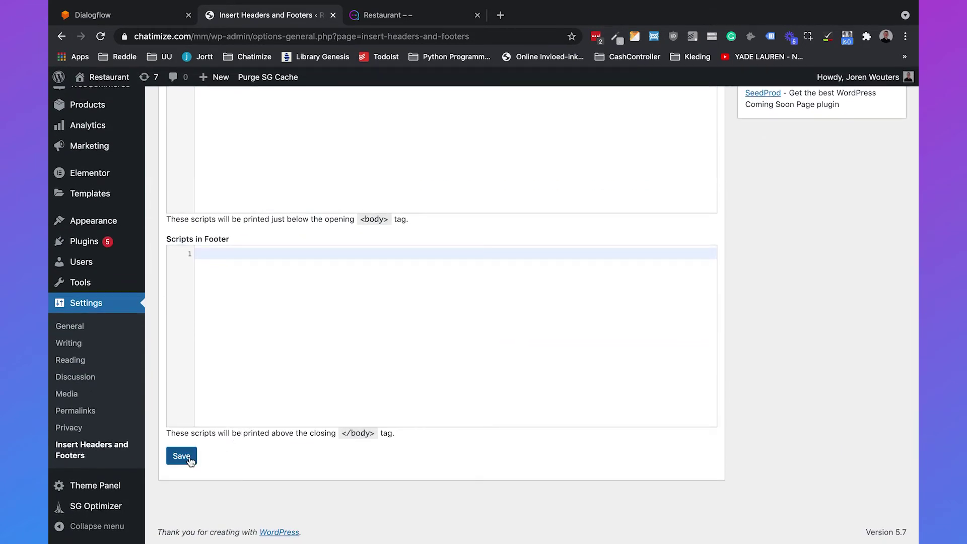
pyautogui.click(189, 457)
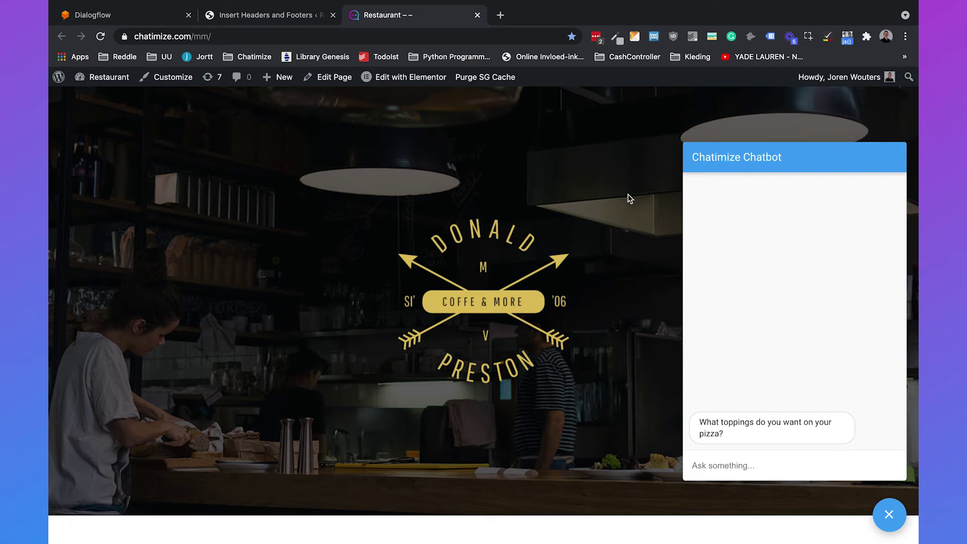
# - Paste the df-messenger colour style block below the messenger tag in Scripts in Header
pyautogui.click(260, 15)
pyautogui.click(321, 363)
pyautogui.press('Return')
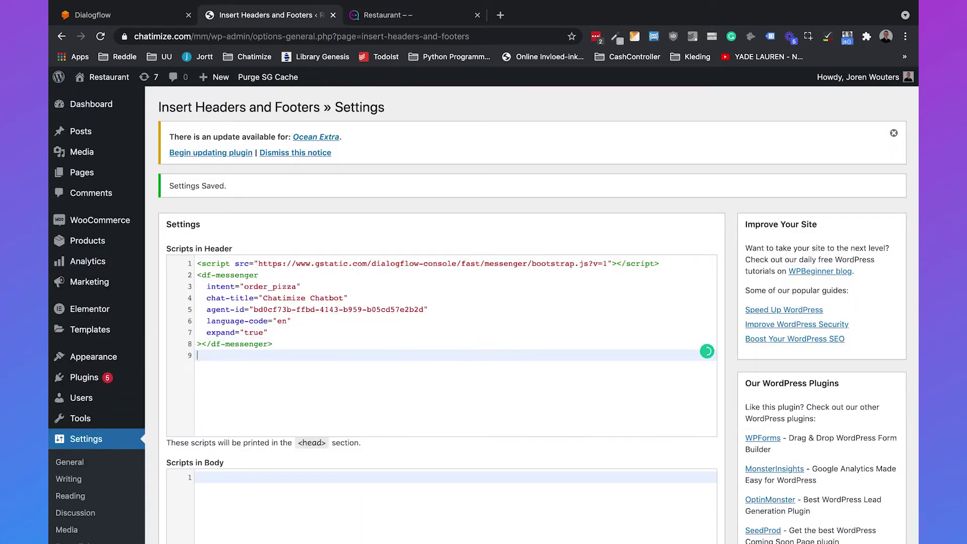
pyautogui.press('Return')
pyautogui.write('<style>   df-messenger {    --df-messenger-bot-message: #ff09ff;    --df-messenger-button-titlebar-color: #ff09ff;    --df-messenger-chat-background-color: #fafafa;    --df-messenger-font-color: #fff;    --df-messenger-user-message: #1187ee;   } </style>')
pyautogui.press('BackSpace')
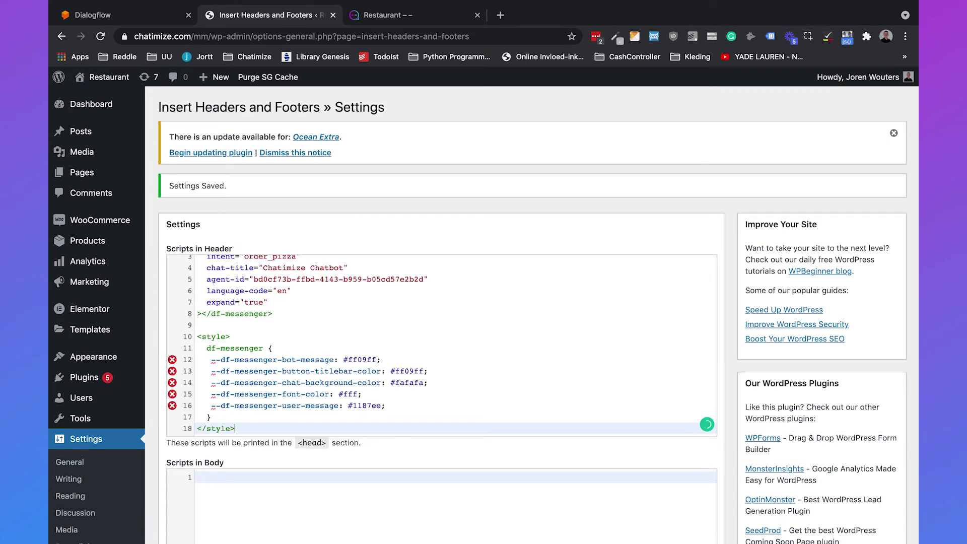
# - Review the colour lines (#ff09ff bot messages and titlebar, #1187ee user messages) and save
pyautogui.scroll(-2, 389, 308)
pyautogui.moveTo(213, 311)
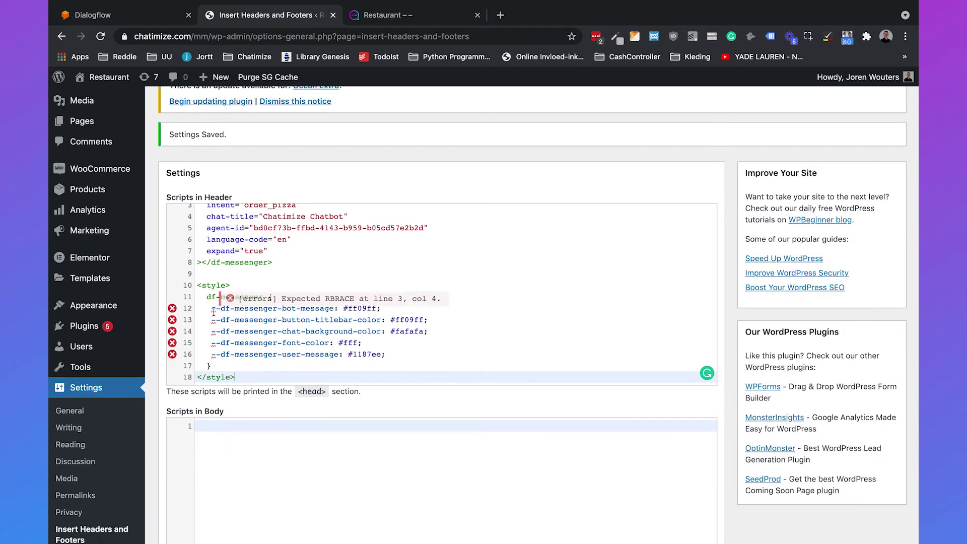
pyautogui.click(381, 308)
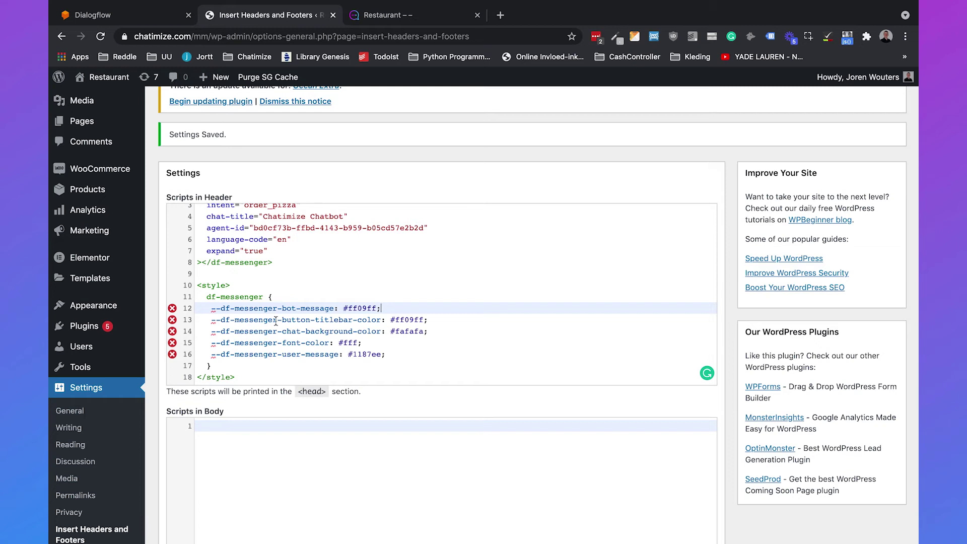
pyautogui.moveTo(210, 321); pyautogui.dragTo(434, 323)
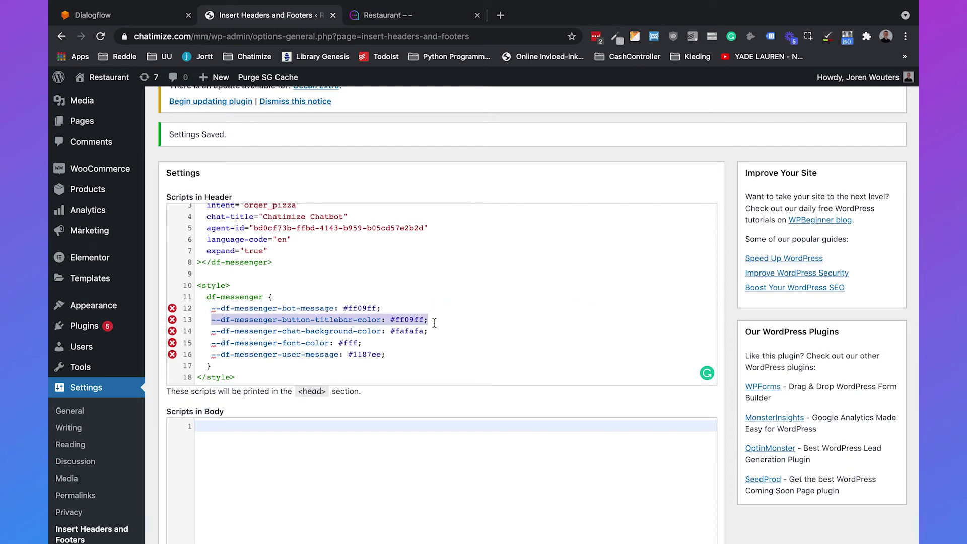
pyautogui.tripleClick(316, 332)
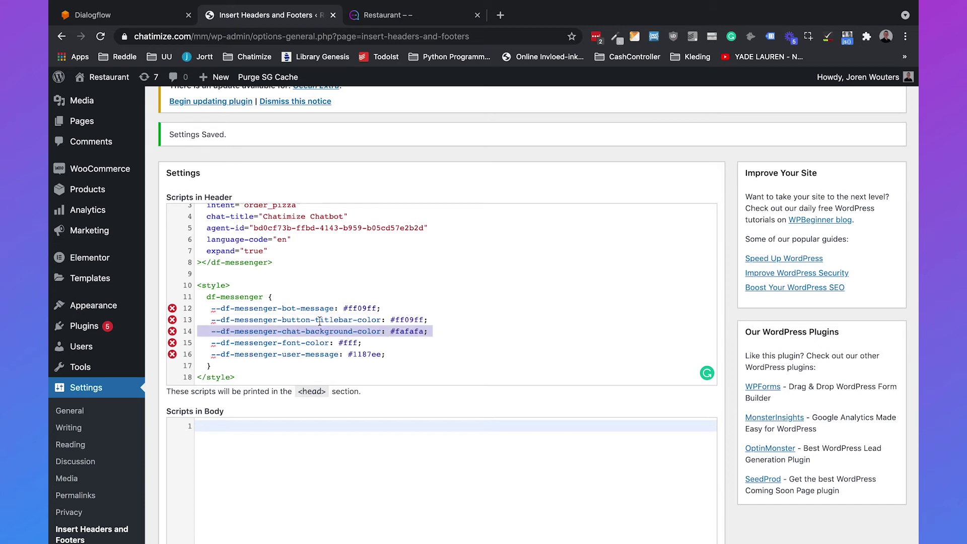
pyautogui.tripleClick(281, 342)
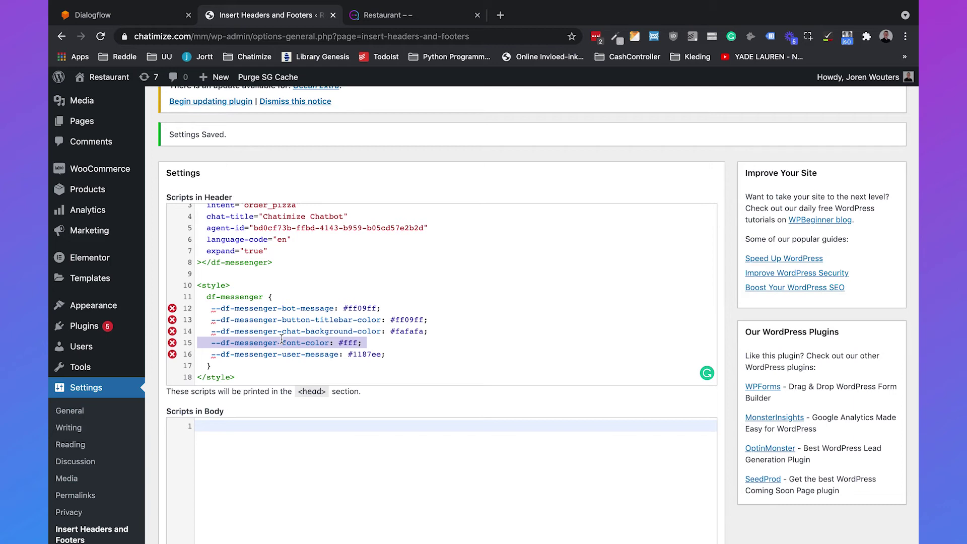
pyautogui.tripleClick(276, 354)
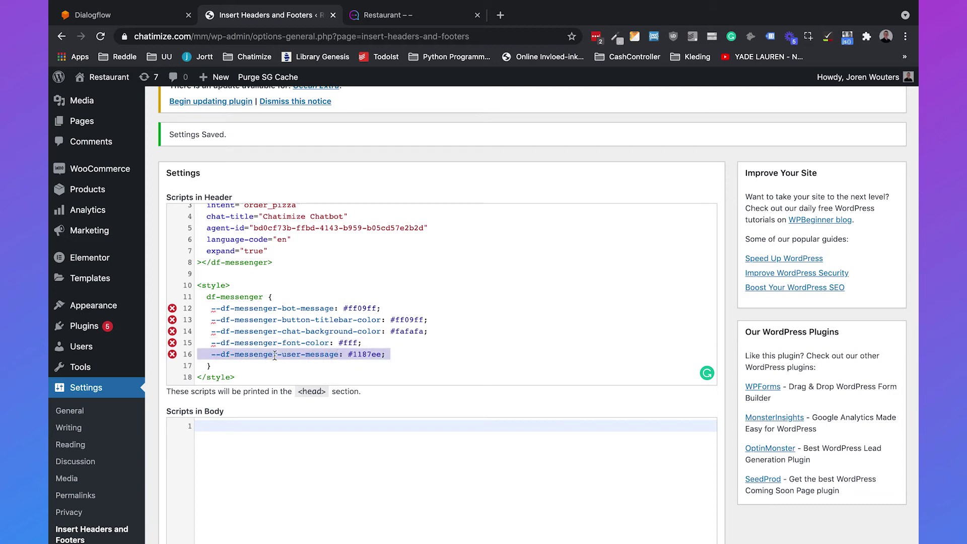
pyautogui.click(306, 344)
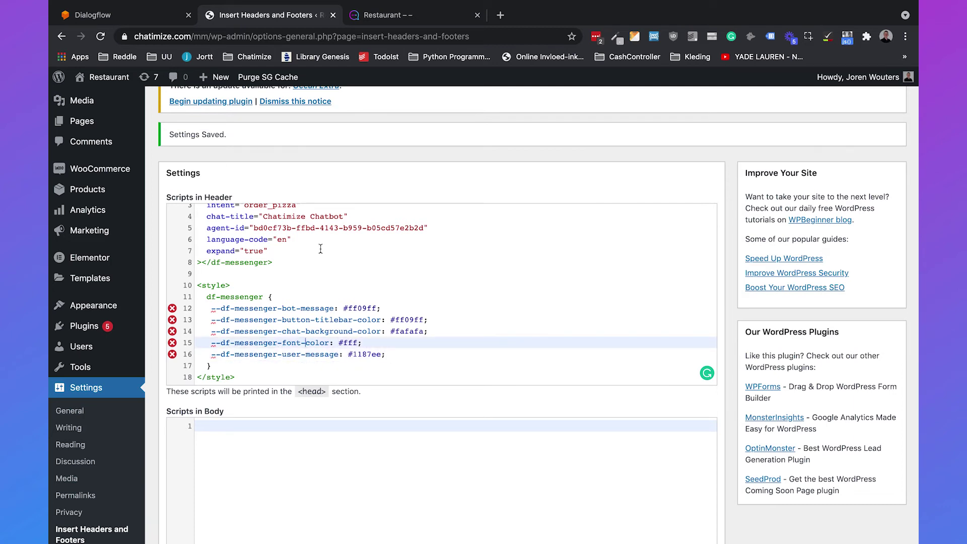
pyautogui.scroll(-7, 320, 250)
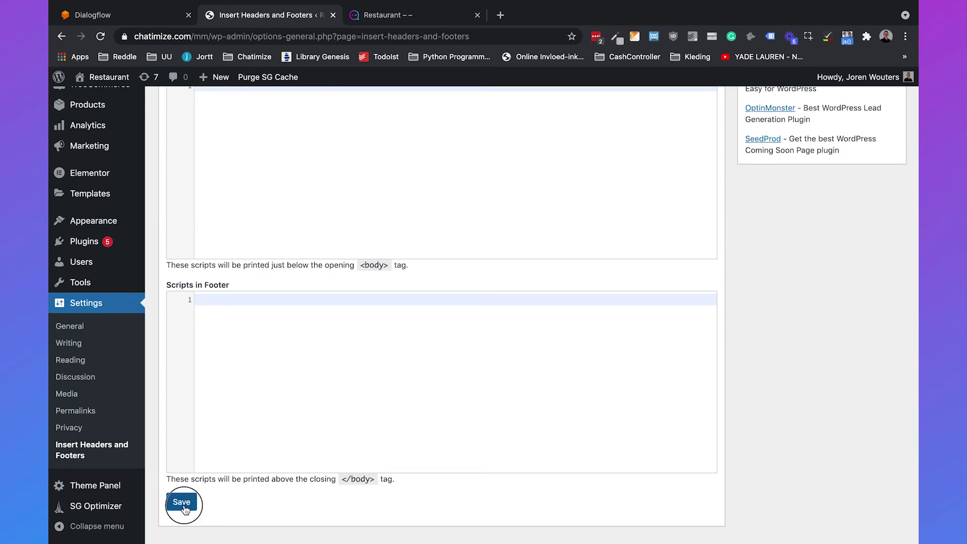
pyautogui.click(181, 501)
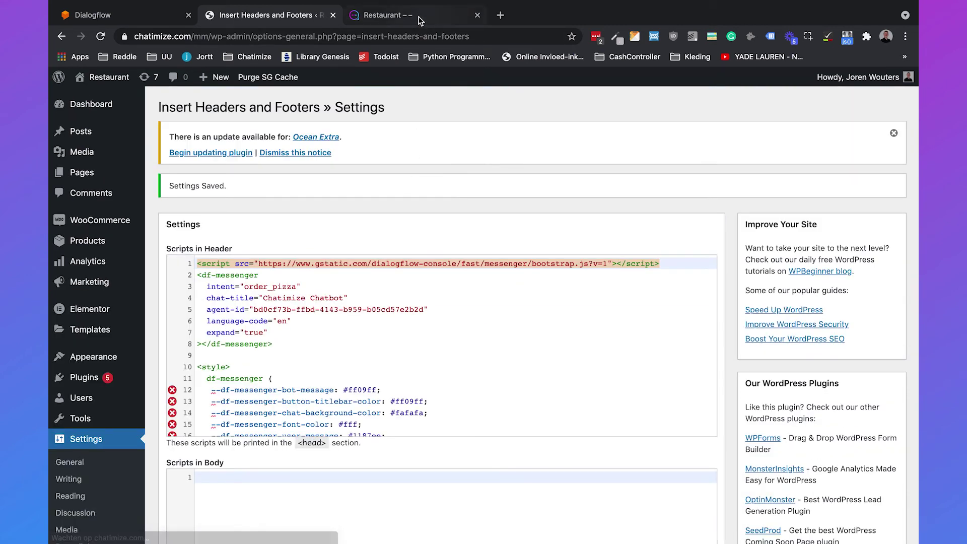
# - Send 'hey' to the live chatbot, then select the bot message colour value in the header scripts
pyautogui.click(417, 17)
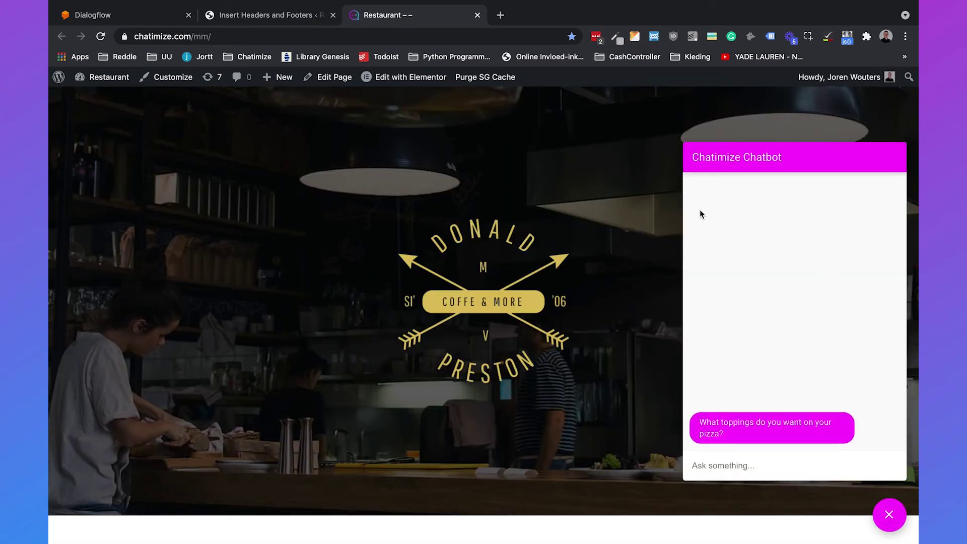
pyautogui.click(741, 467)
pyautogui.write('hey')
pyautogui.press('Return')
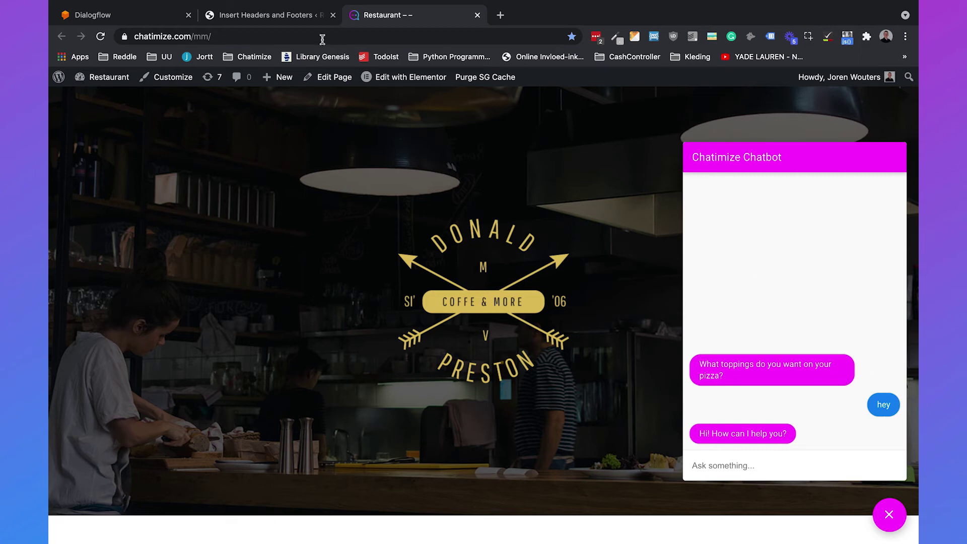
pyautogui.click(294, 16)
pyautogui.doubleClick(348, 389)
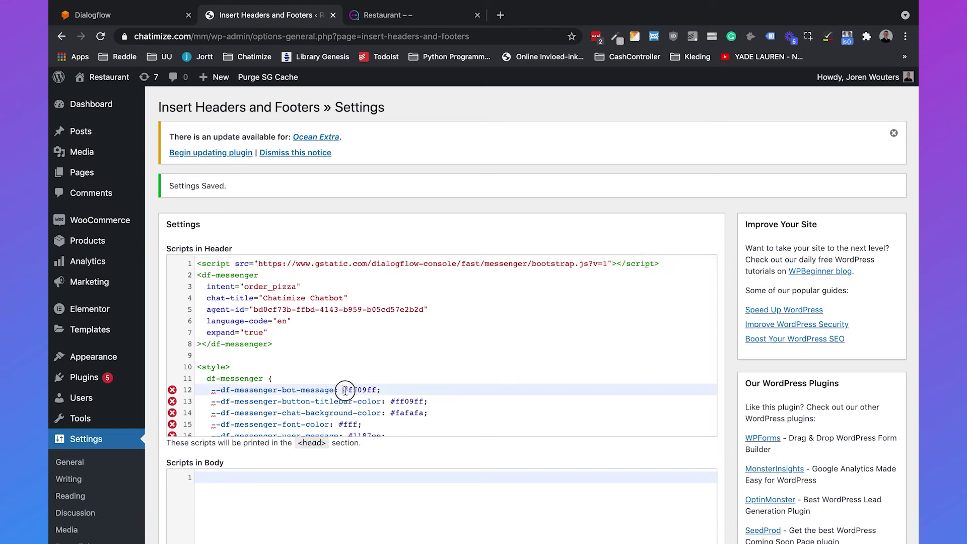
# - Search Google for 'html color picker' in a new browser tab
pyautogui.click(500, 15)
pyautogui.write('html color picker')
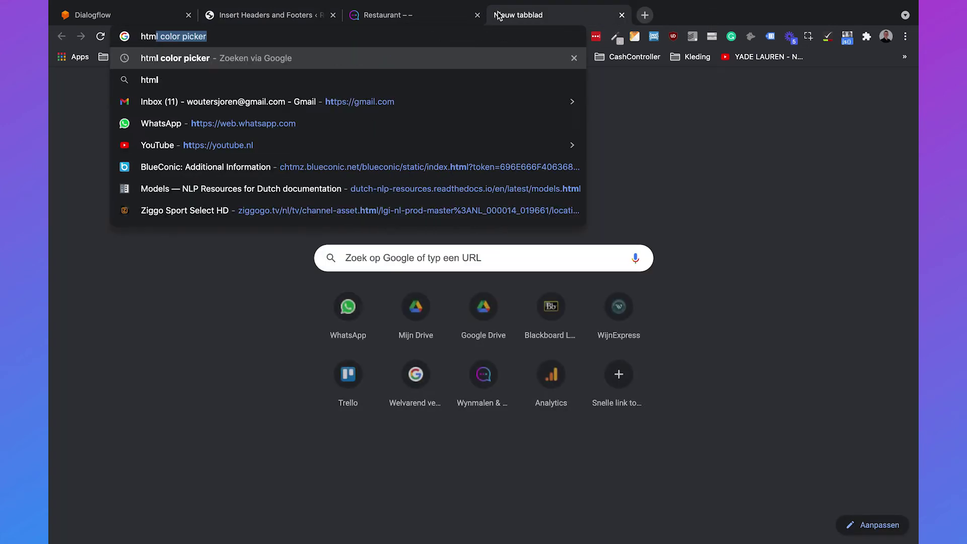
pyautogui.press('Return')
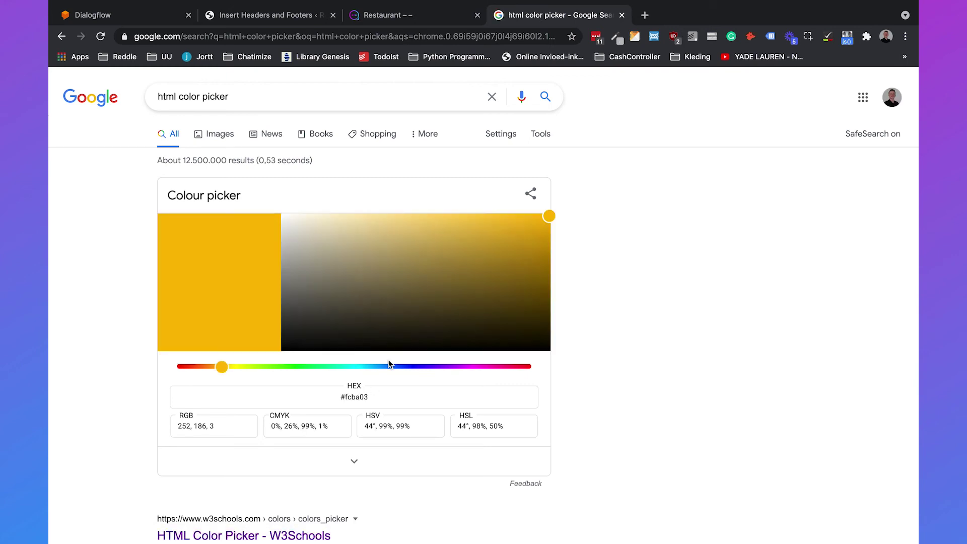
# - Pick the beige tone #a39774 in the colour picker and select its HEX value
pyautogui.moveTo(386, 277); pyautogui.dragTo(505, 300)
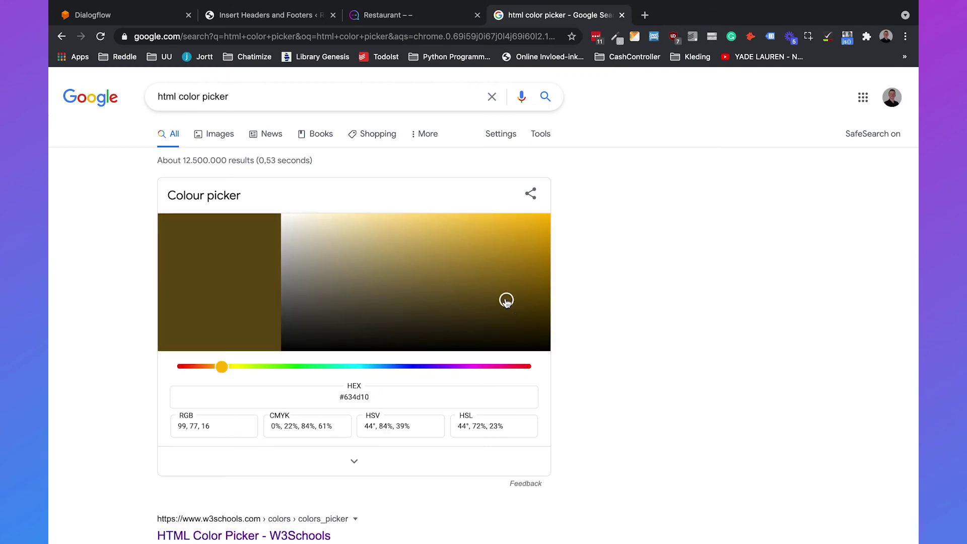
pyautogui.click(360, 263)
pyautogui.click(377, 396)
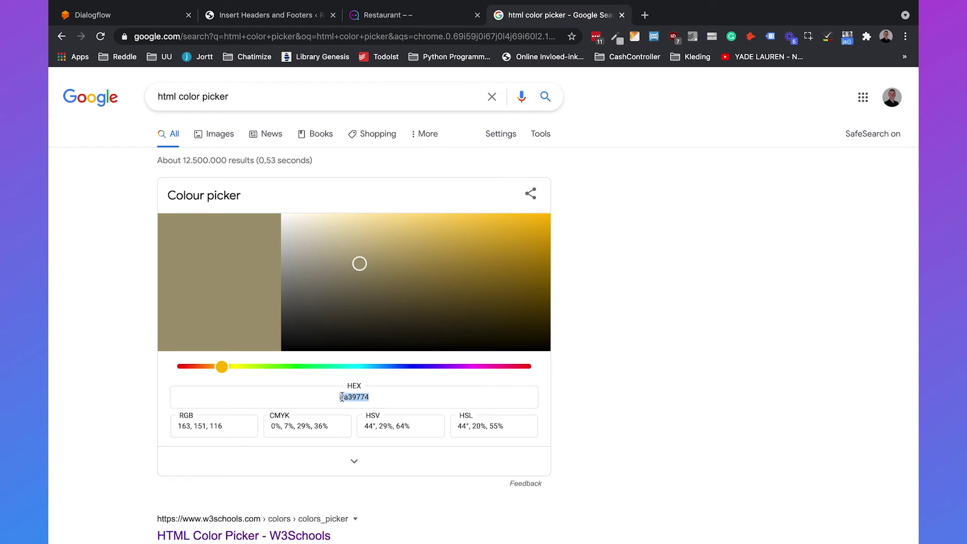
pyautogui.click(265, 16)
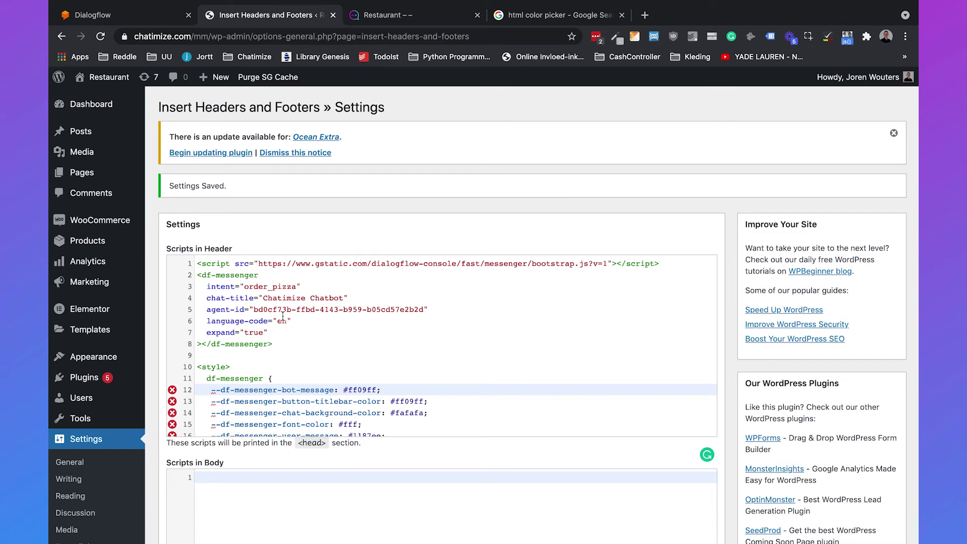
# - Cut lines 1–8 from Scripts in Header, keeping only the style block, and save
pyautogui.click(280, 343)
pyautogui.moveTo(280, 343); pyautogui.dragTo(176, 263)
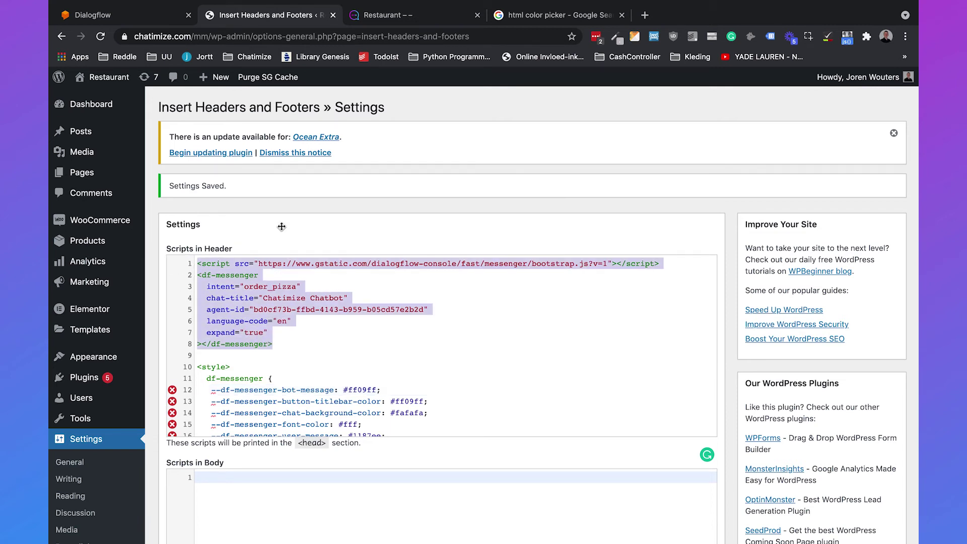
pyautogui.hotkey('ctrl', 'x')
pyautogui.scroll(-10, 367, 242)
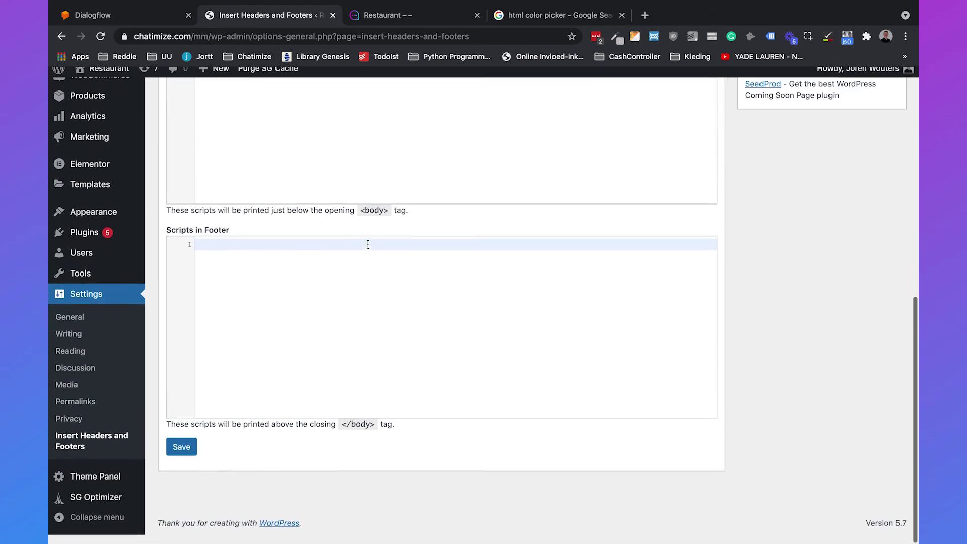
pyautogui.click(182, 455)
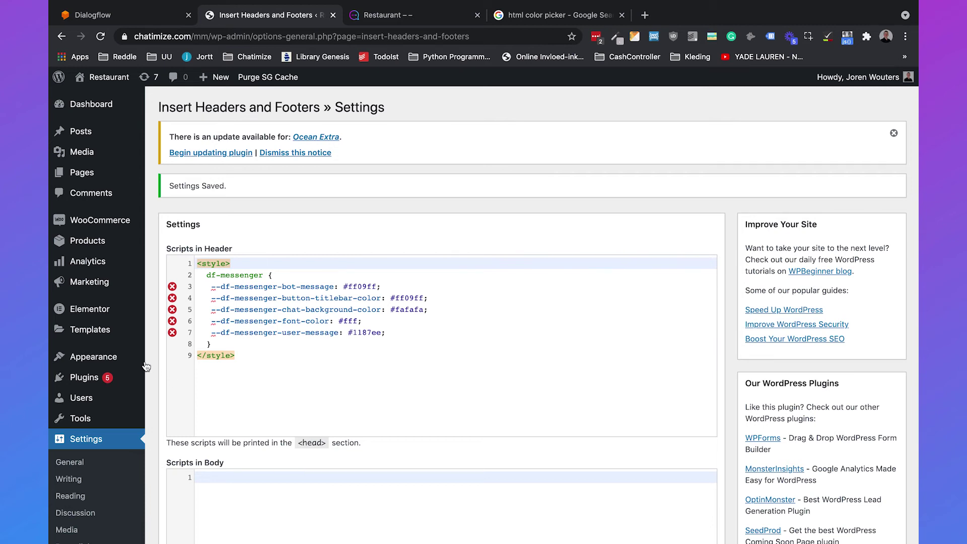
# - Open the child theme's functions.php in the Theme File Editor
pyautogui.moveTo(143, 361)
pyautogui.click(192, 460)
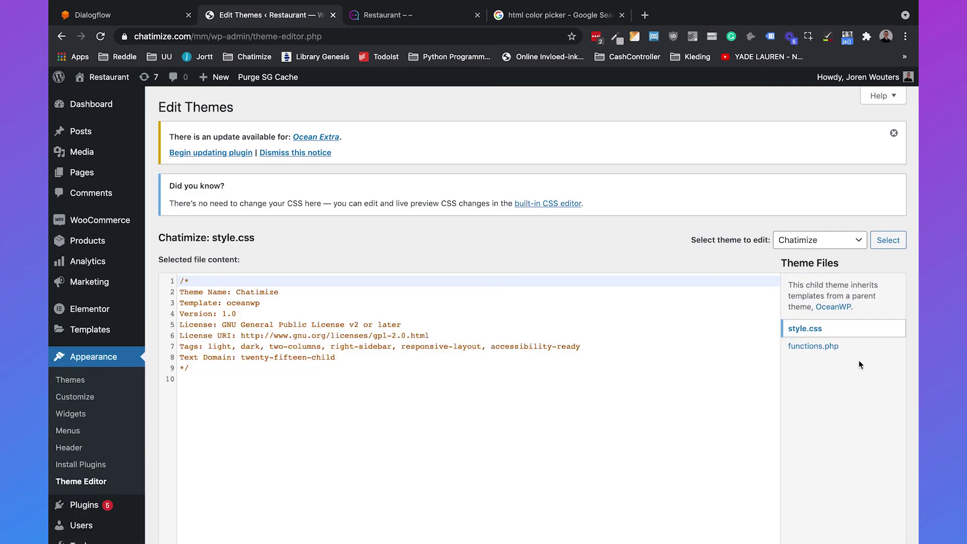
pyautogui.click(831, 347)
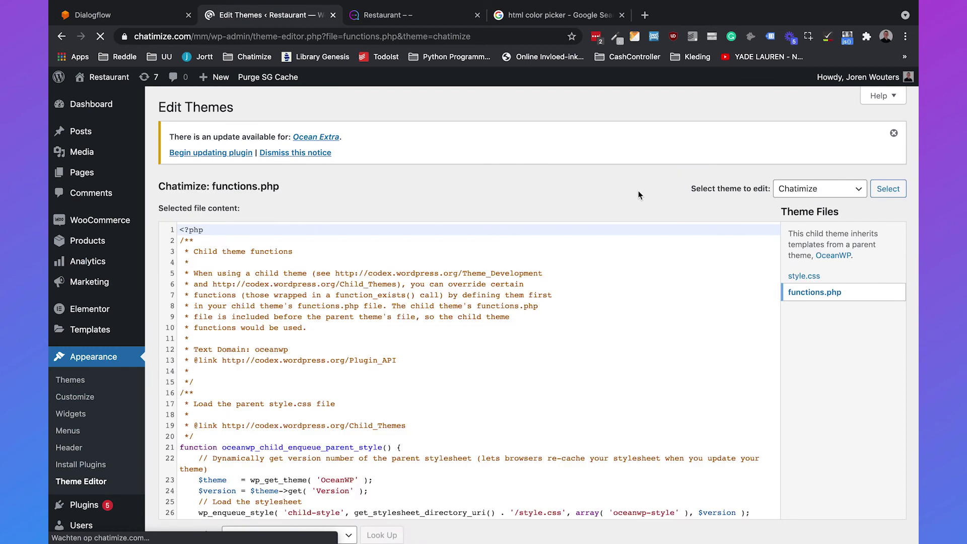
pyautogui.scroll(-10, 593, 126)
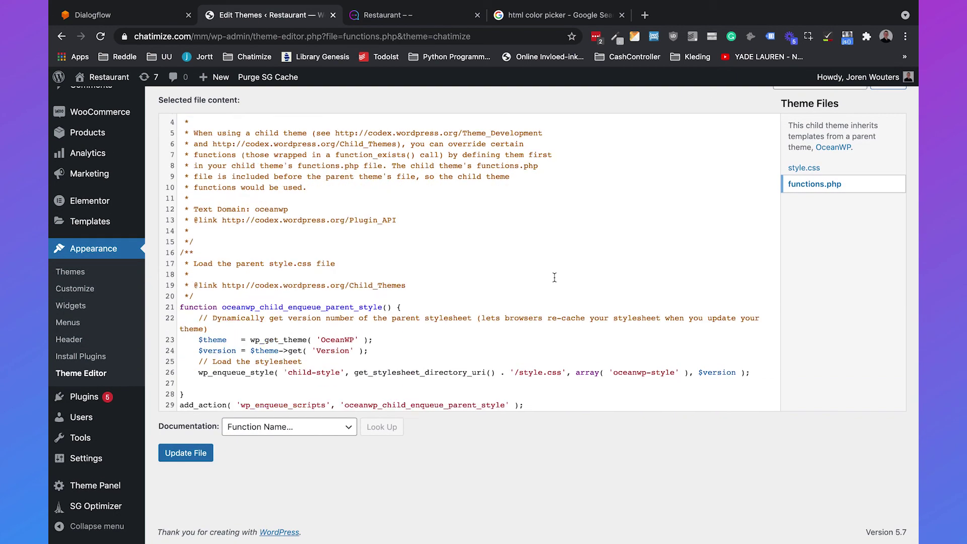
# - Paste the messenger code into the is_page('Contact') branch
pyautogui.moveTo(202, 338); pyautogui.dragTo(255, 371)
pyautogui.click(235, 380)
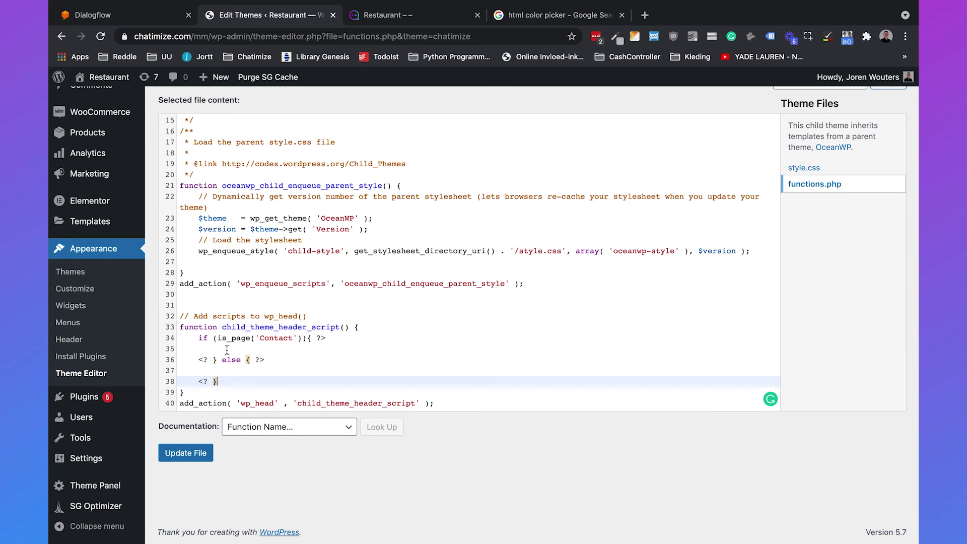
pyautogui.moveTo(200, 338); pyautogui.dragTo(350, 339)
pyautogui.click(351, 340)
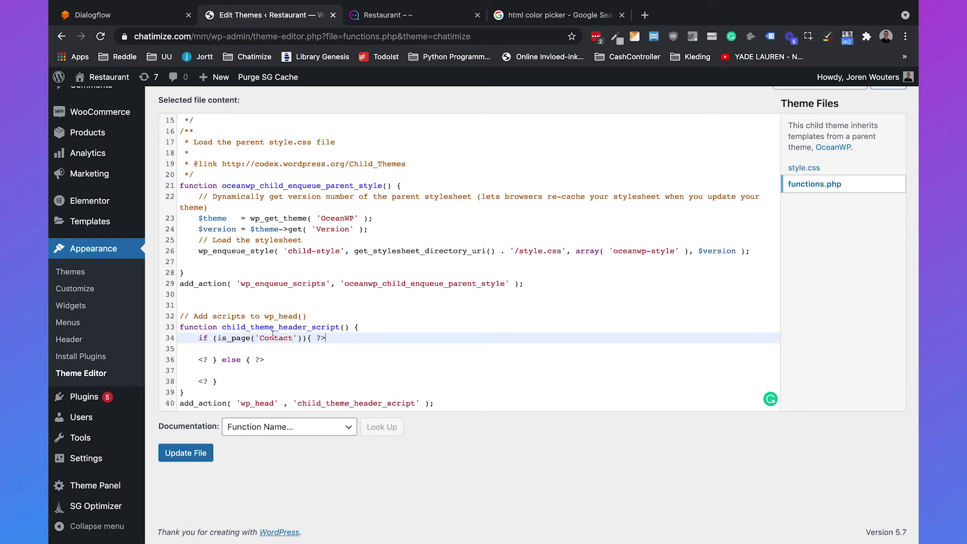
pyautogui.click(217, 349)
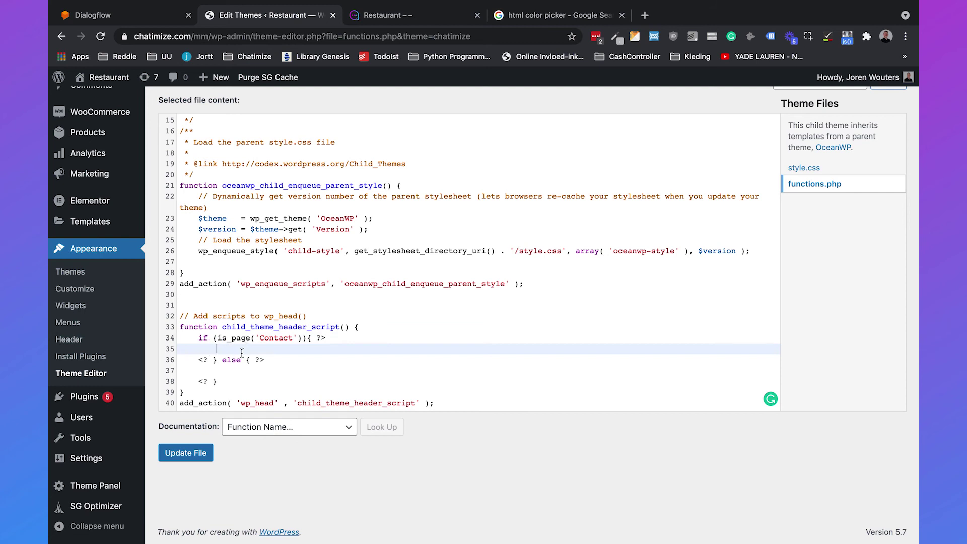
pyautogui.click(217, 371)
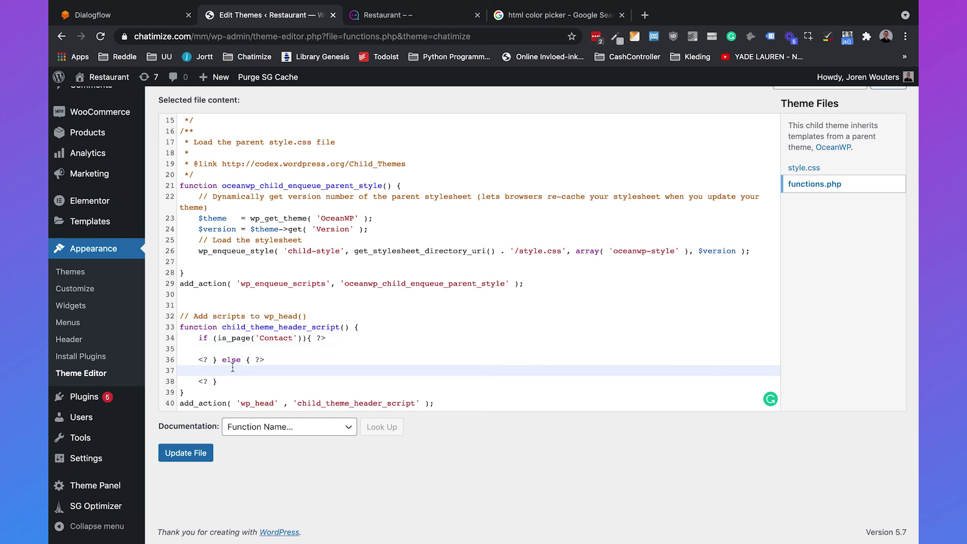
pyautogui.click(218, 349)
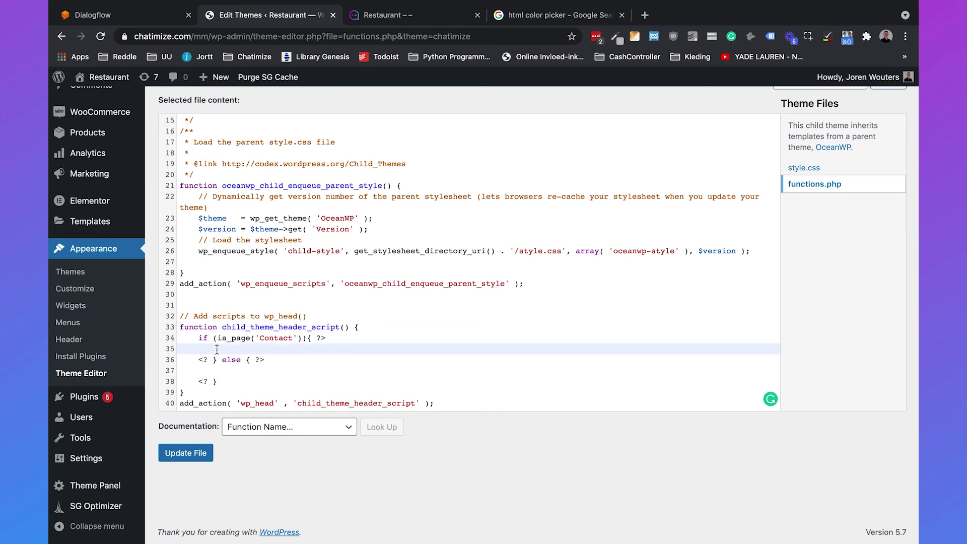
pyautogui.press('super+v')
# - Paste the messenger code into the else branch with intent WELCOME, and update the file
pyautogui.scroll(-2, 357, 271)
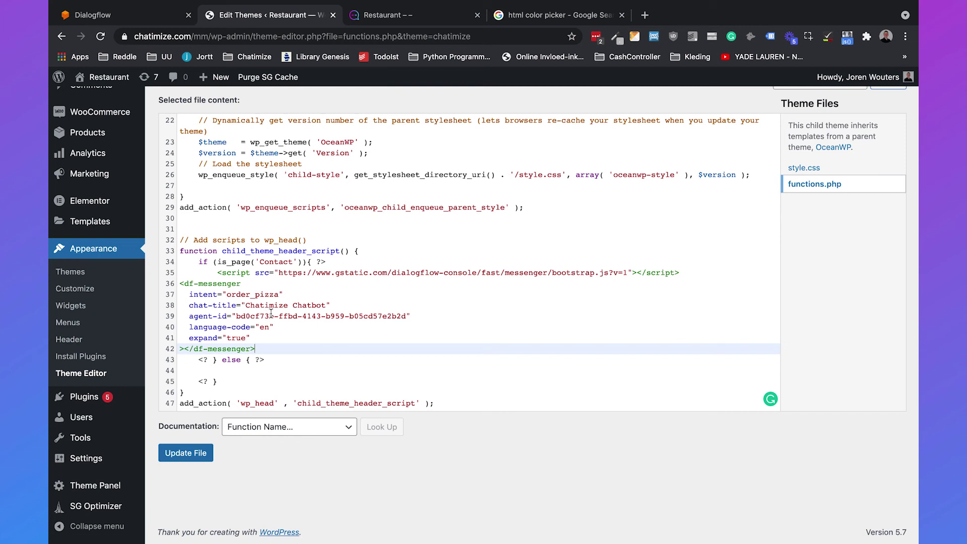
pyautogui.click(234, 370)
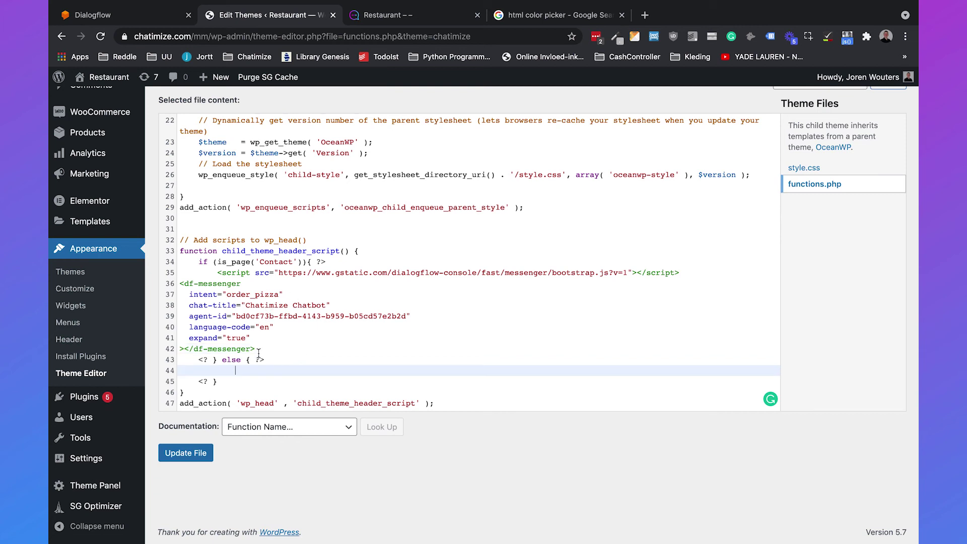
pyautogui.press('super+v')
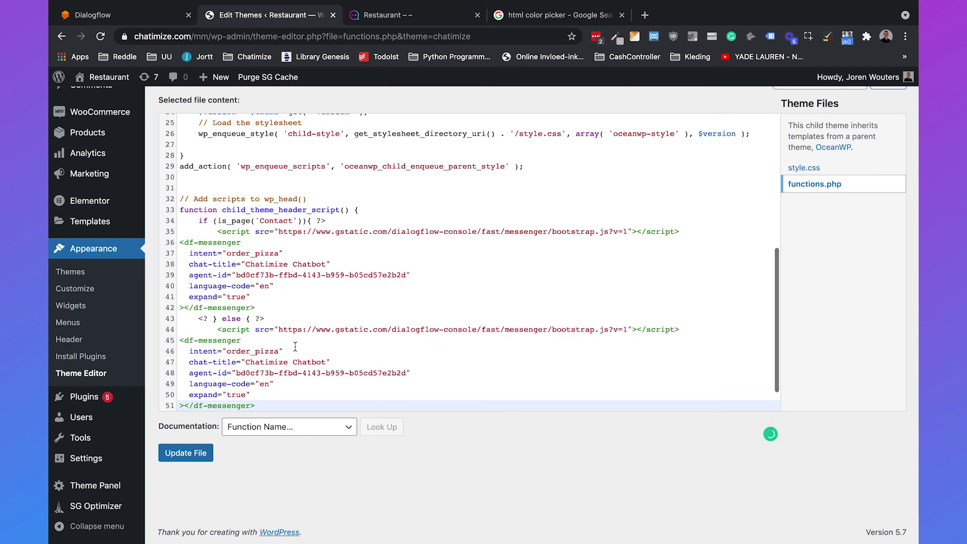
pyautogui.moveTo(280, 351); pyautogui.dragTo(228, 354)
pyautogui.write('WELCOME')
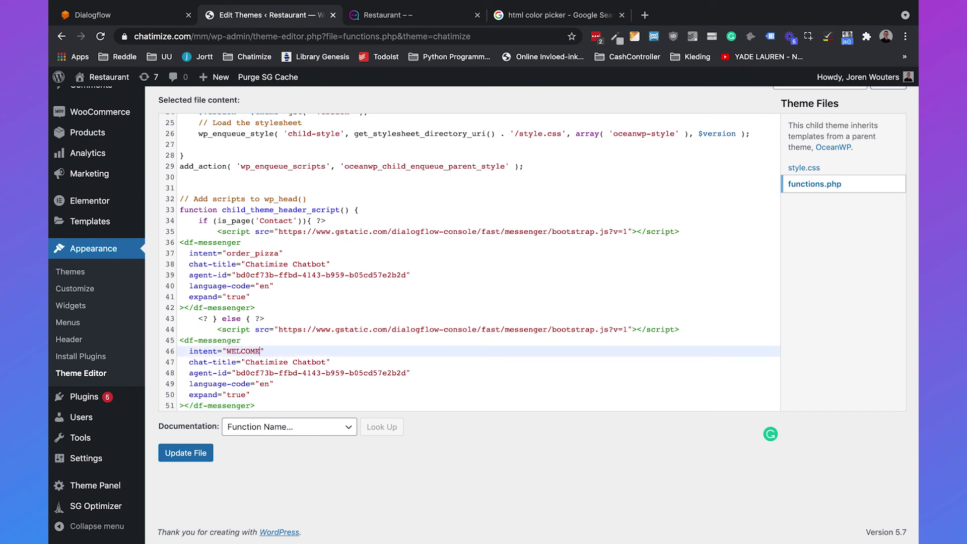
pyautogui.click(197, 455)
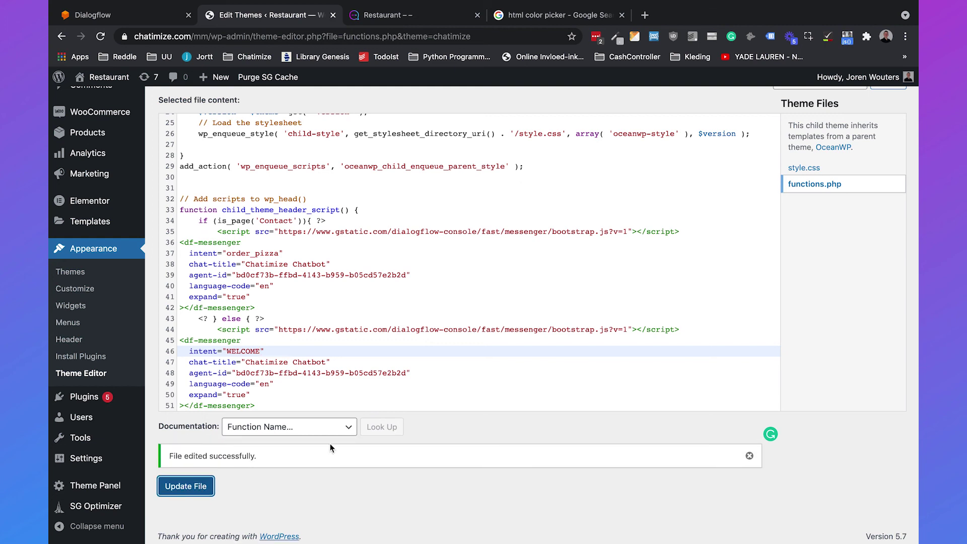
pyautogui.click(381, 16)
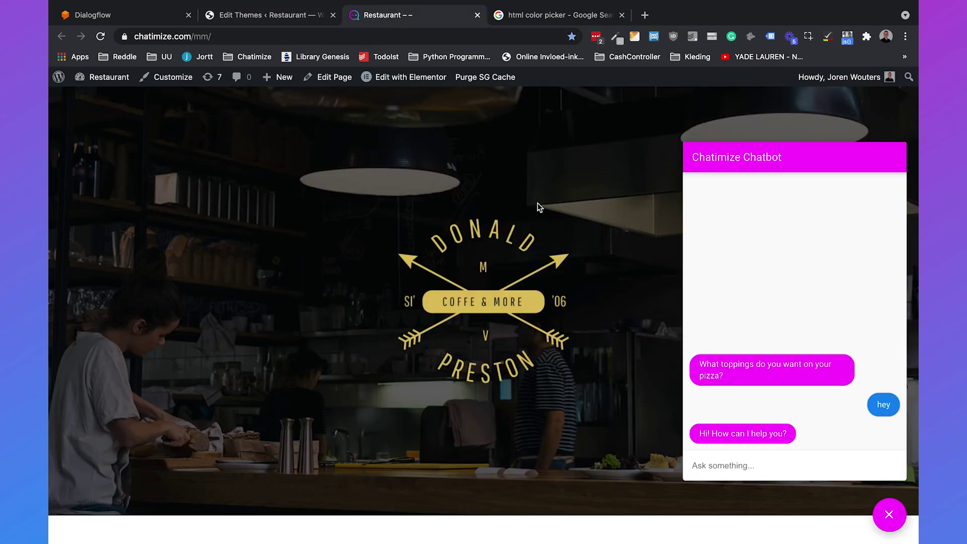
# - Reload the Restaurant home page to check the welcome greeting, then go to /contact
pyautogui.press('super+r')
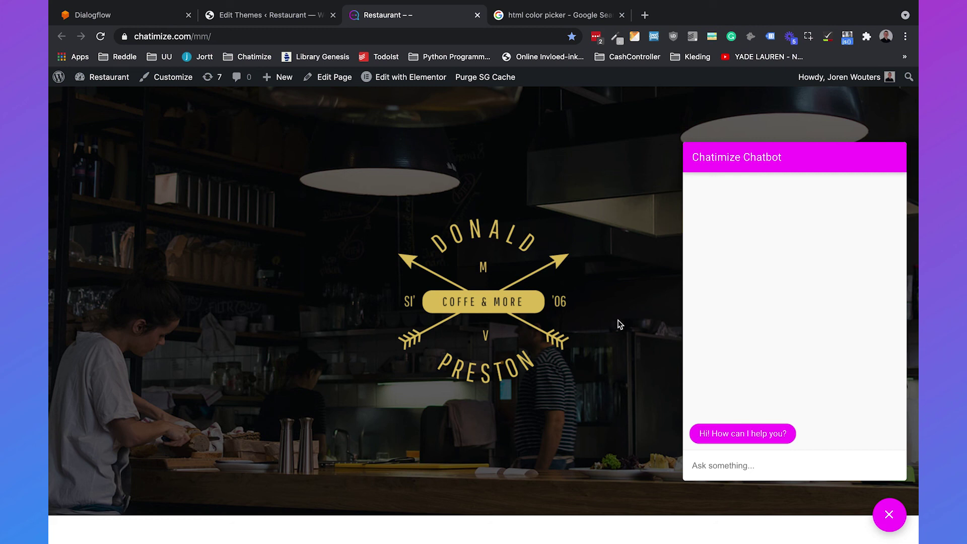
pyautogui.click(350, 34)
pyautogui.write('contact')
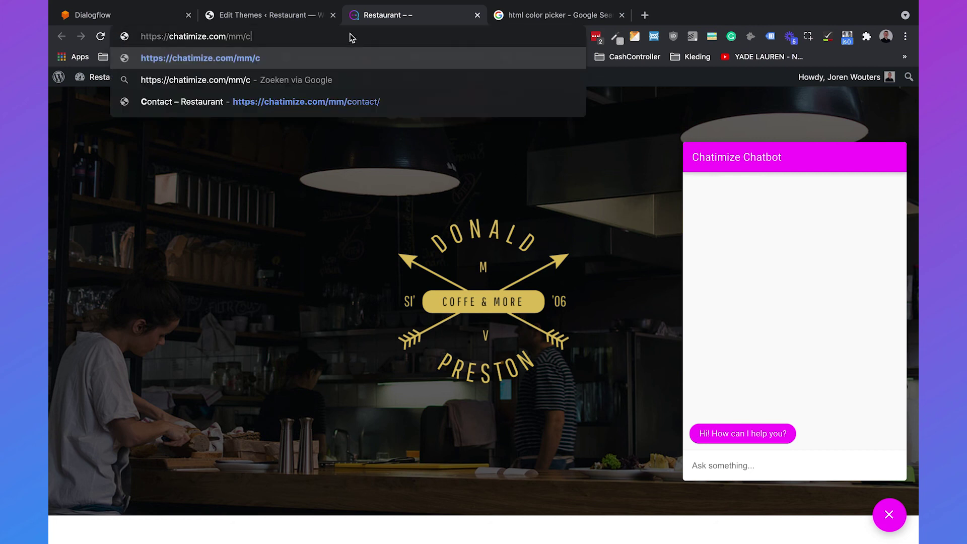
pyautogui.press('Return')
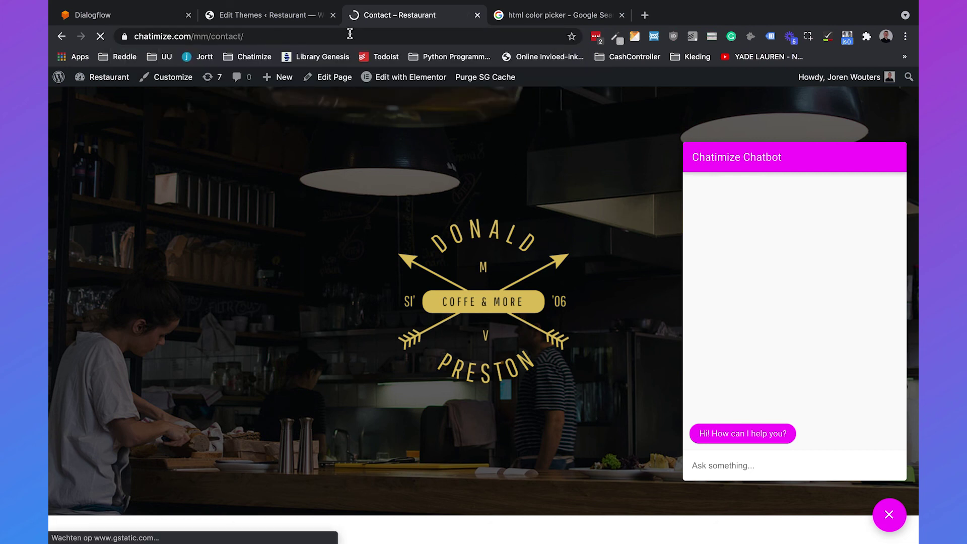